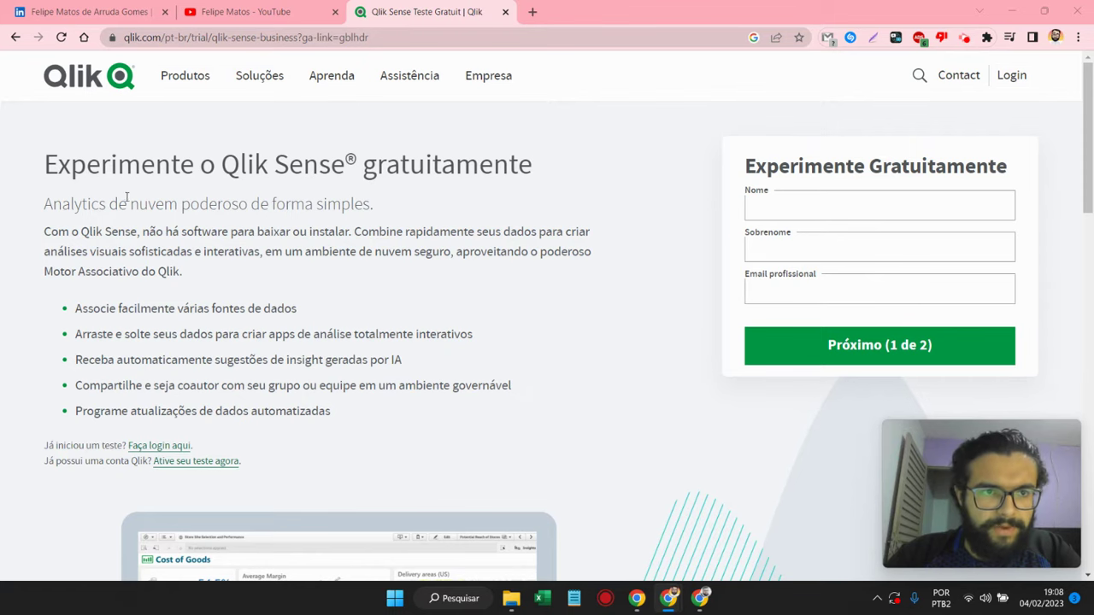
Step: In a new browser tab, search Google for Qlik Sense
click(533, 12)
text(qlik)
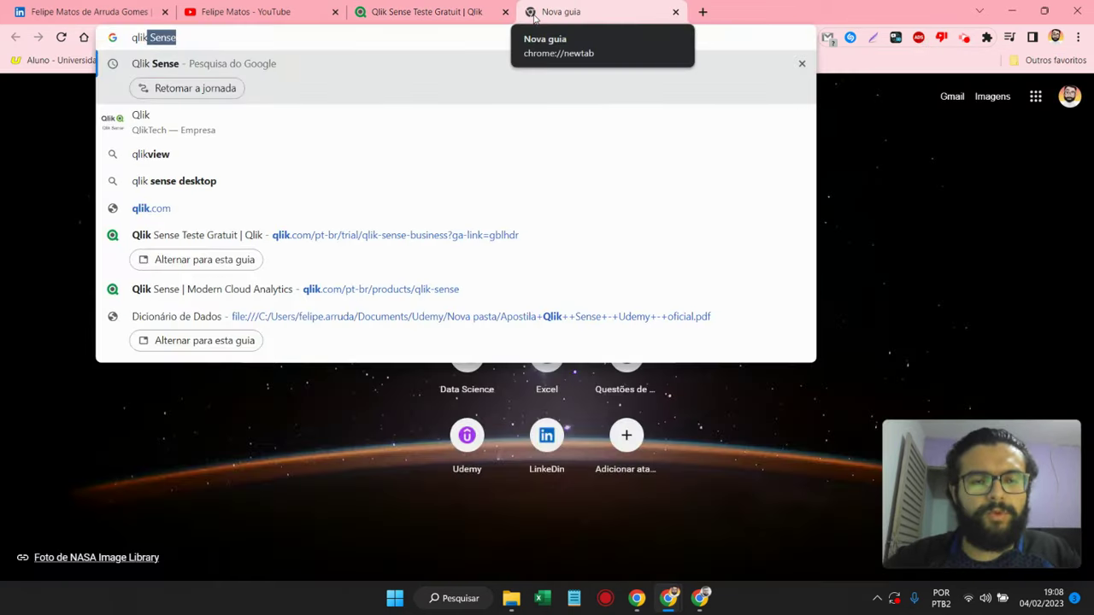
key(Return)
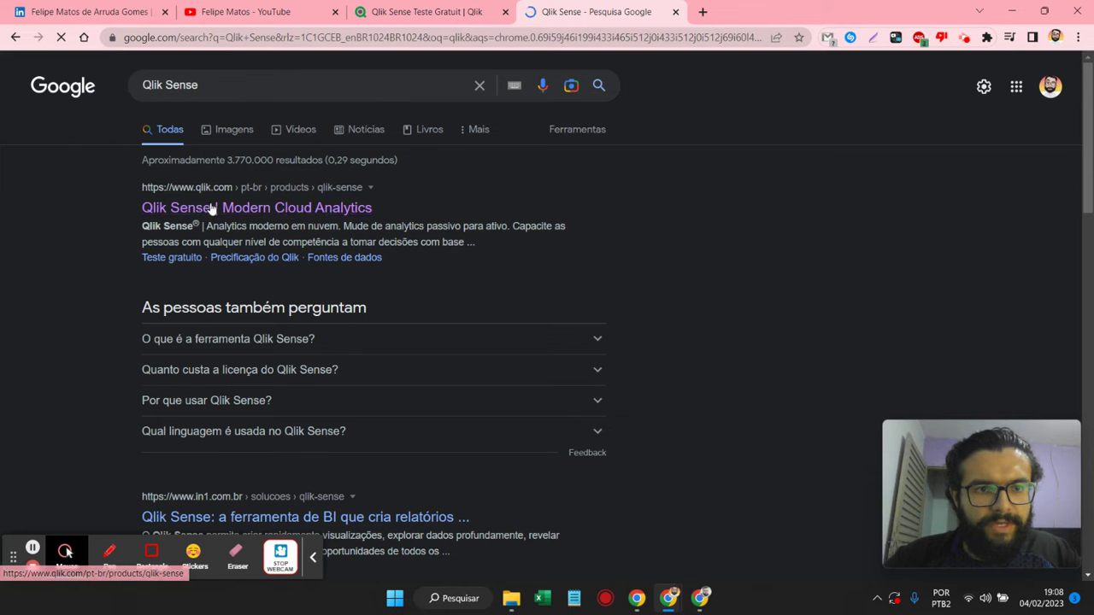
Step: Open the 'Qlik Sense | Modern Cloud Analytics' result and scroll through its feature sections
click(222, 208)
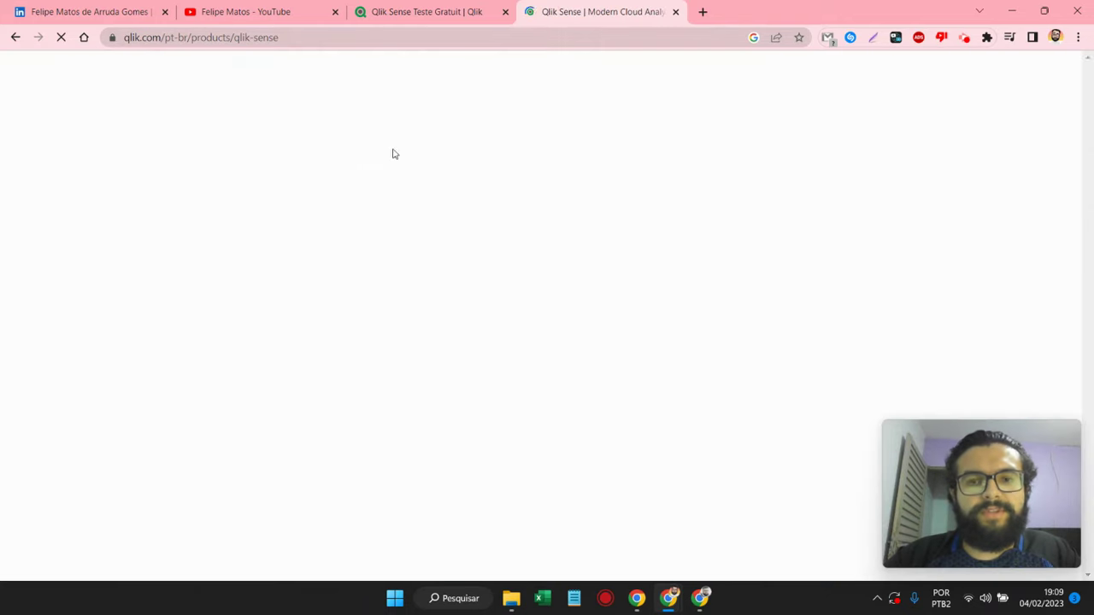
scroll(376, 197, down, 5)
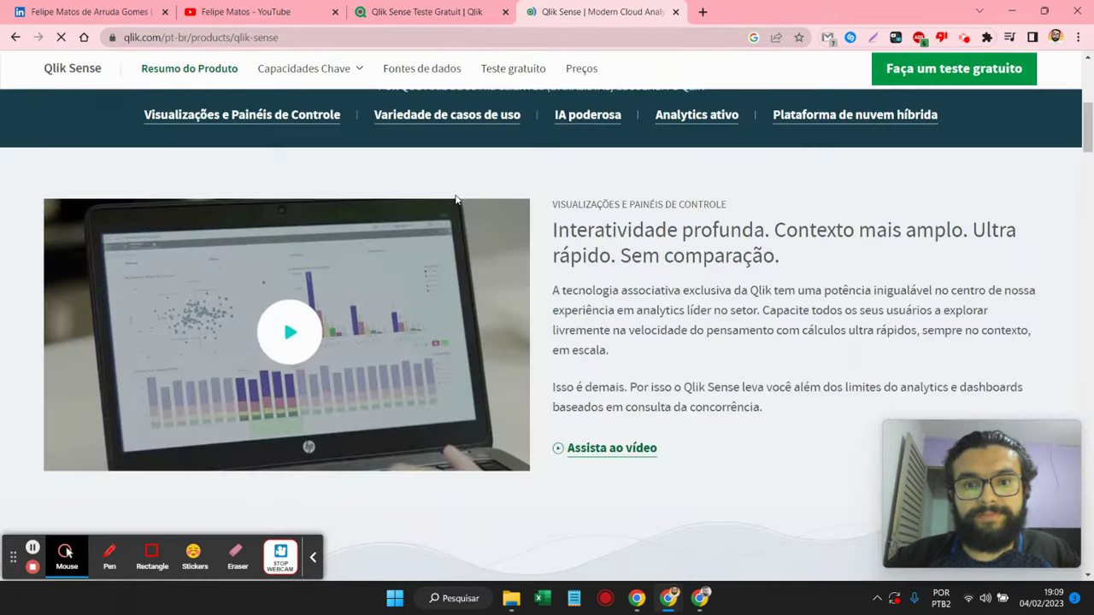
scroll(376, 202, up, 4)
scroll(376, 201, down, 10)
scroll(444, 203, down, 3)
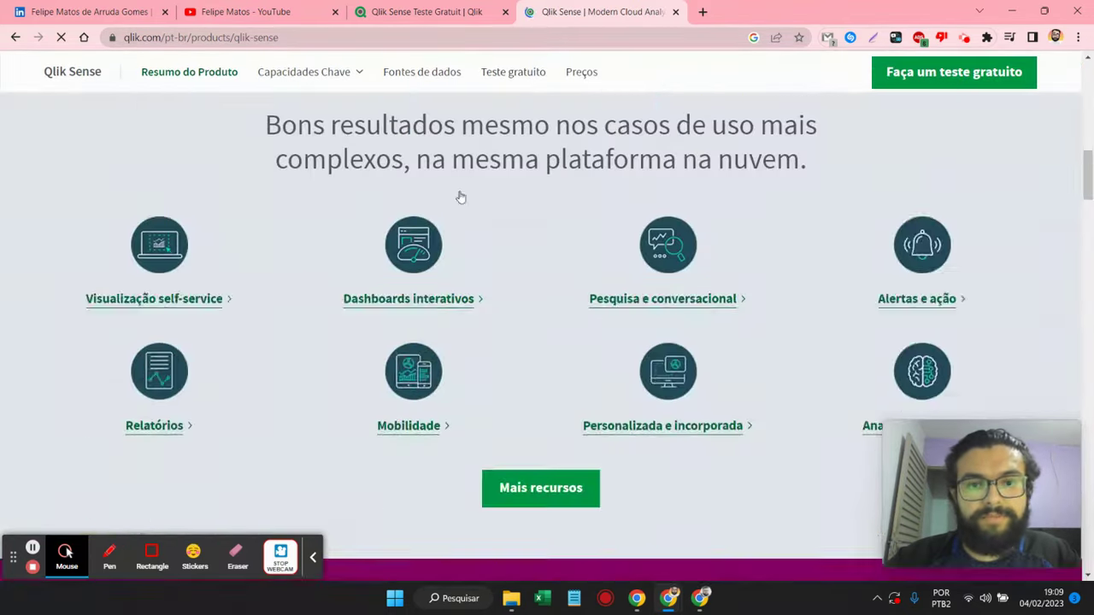
scroll(508, 205, down, 3)
scroll(508, 206, down, 4)
scroll(500, 219, up, 3)
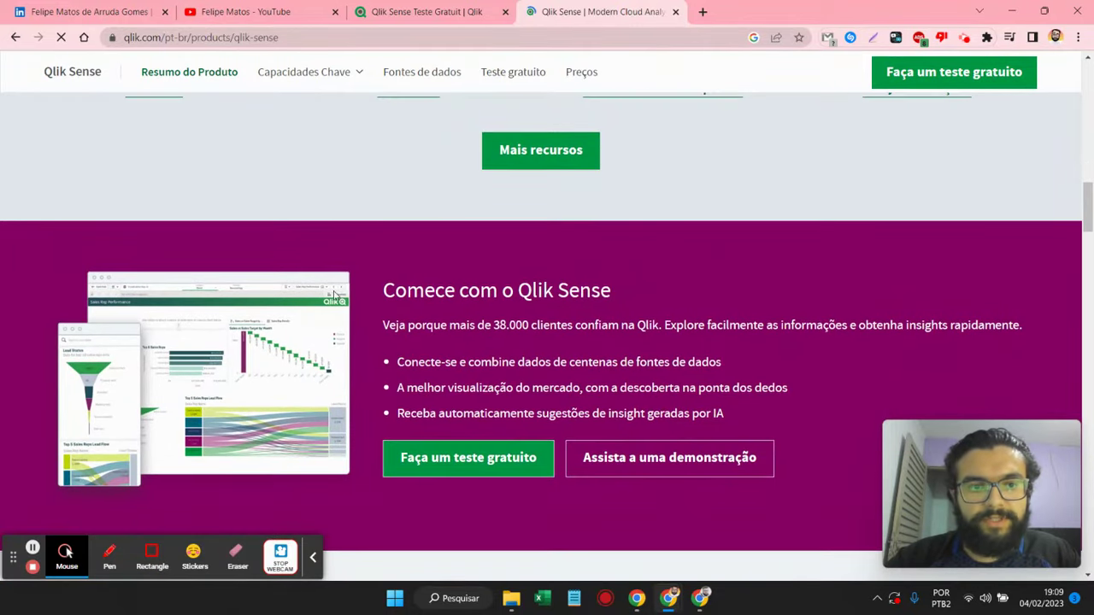
scroll(385, 255, down, 5)
scroll(384, 255, up, 3)
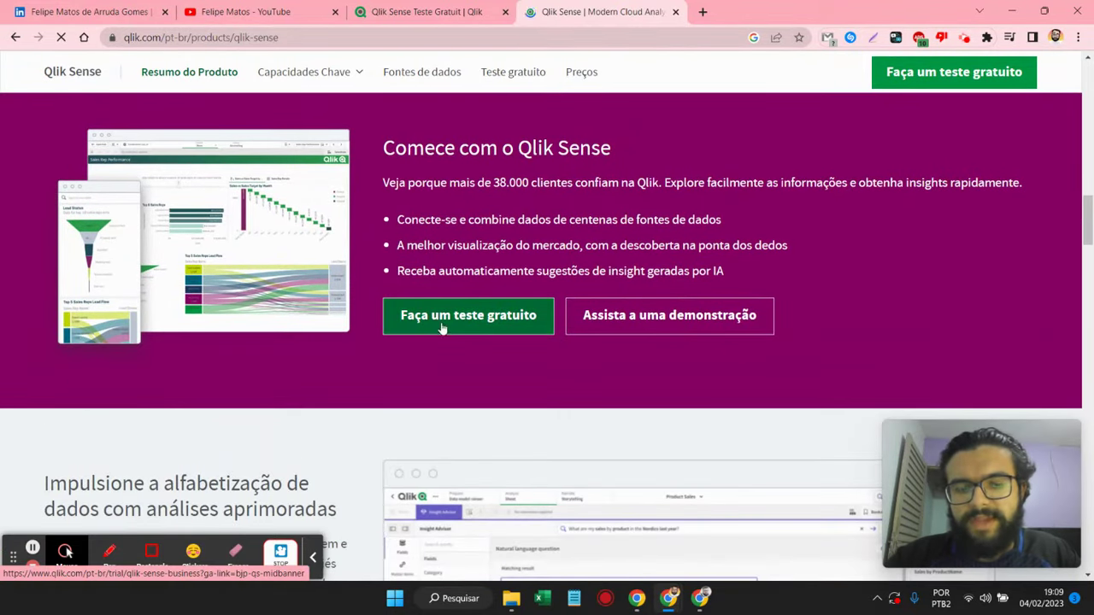
scroll(531, 260, down, 5)
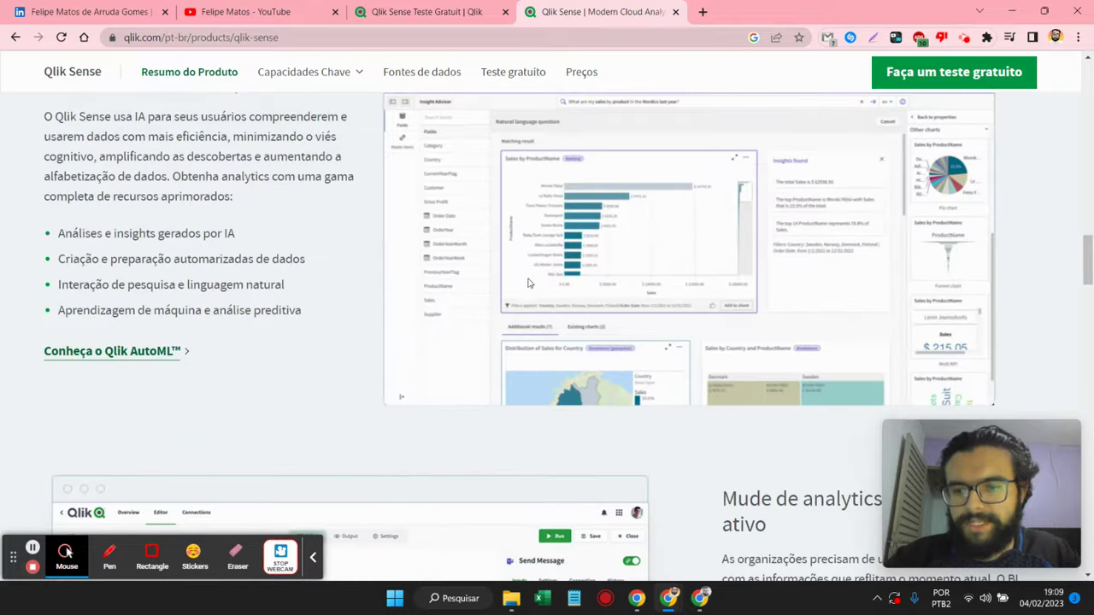
scroll(534, 261, up, 2)
scroll(534, 257, down, 1)
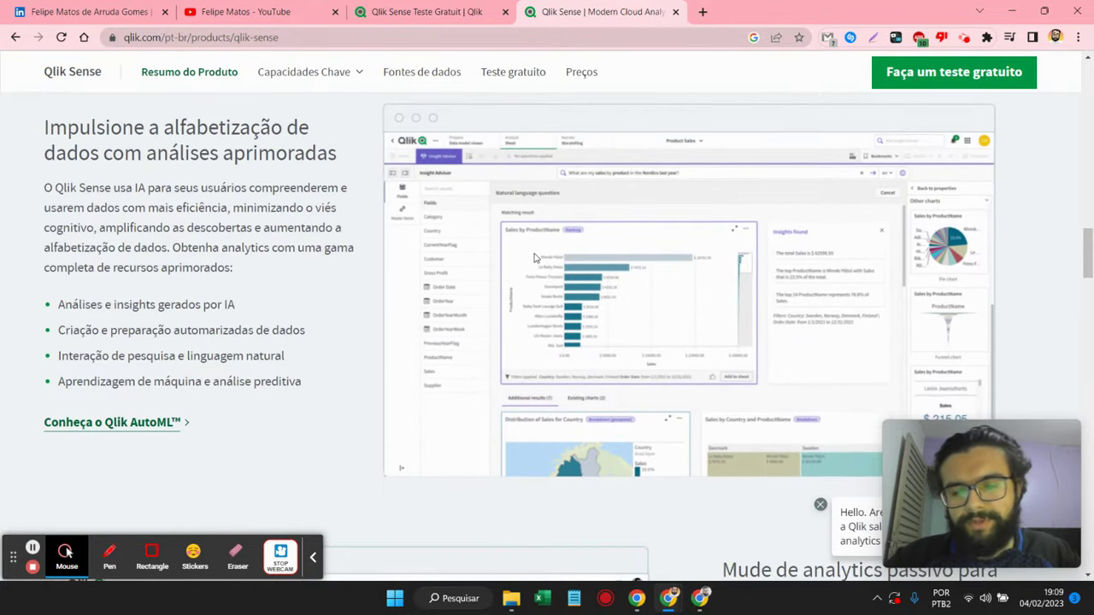
scroll(532, 257, up, 1)
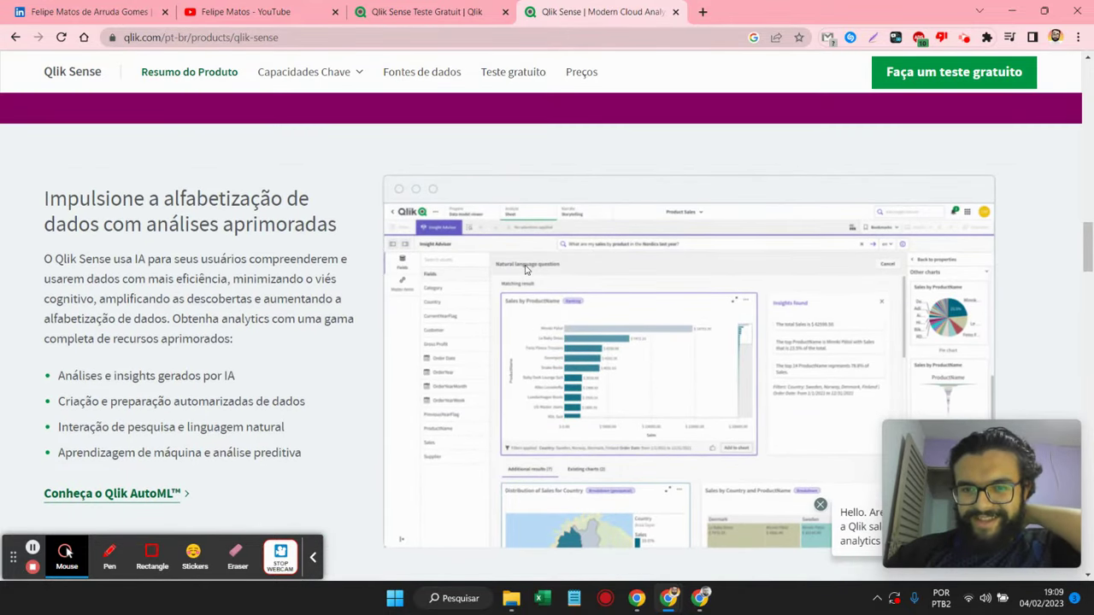
Step: Return to the free-trial tab and highlight its headline and the 'Arraste e solte' bullet
click(461, 10)
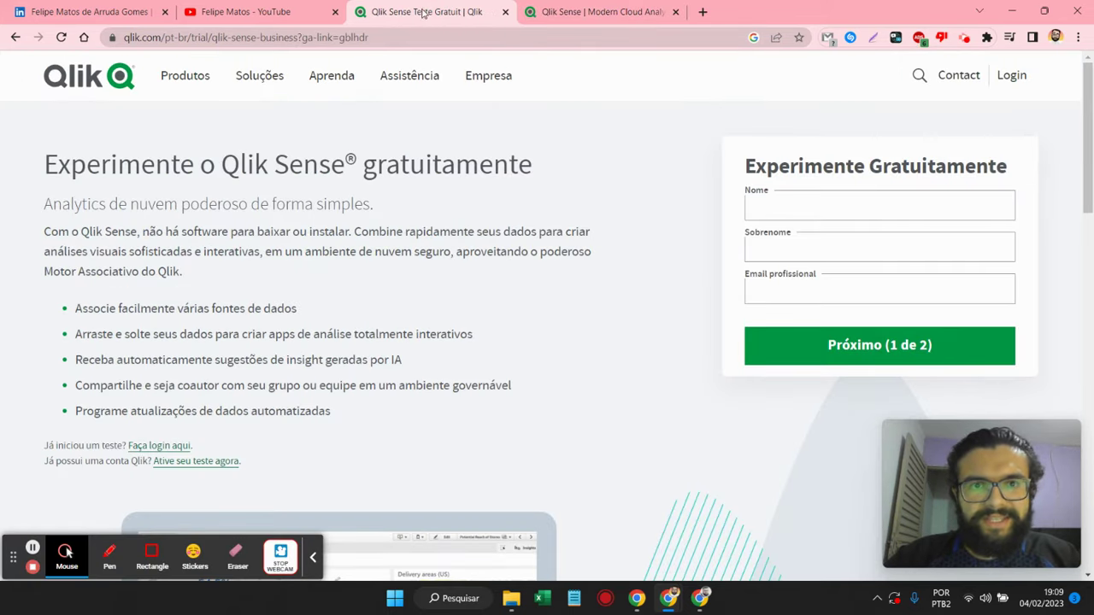
triple_click(187, 166)
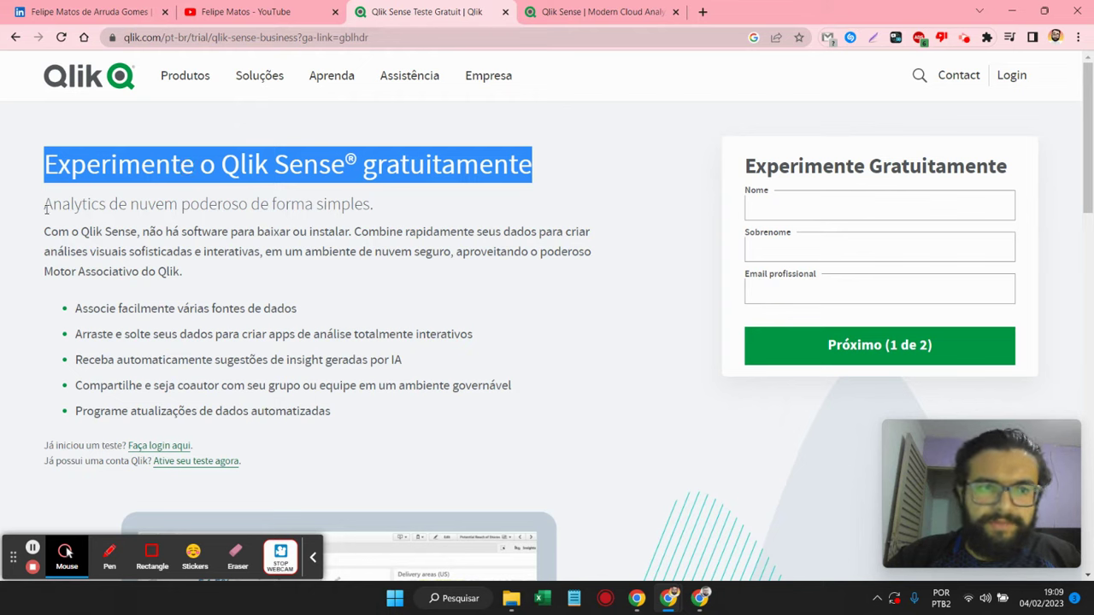
click(124, 210)
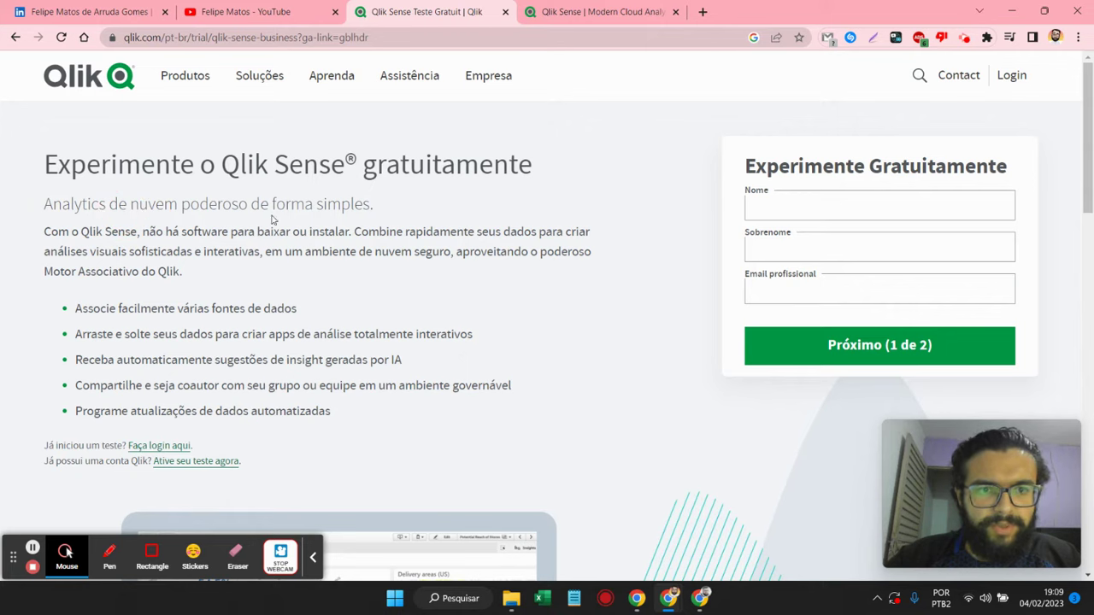
scroll(279, 203, down, 1)
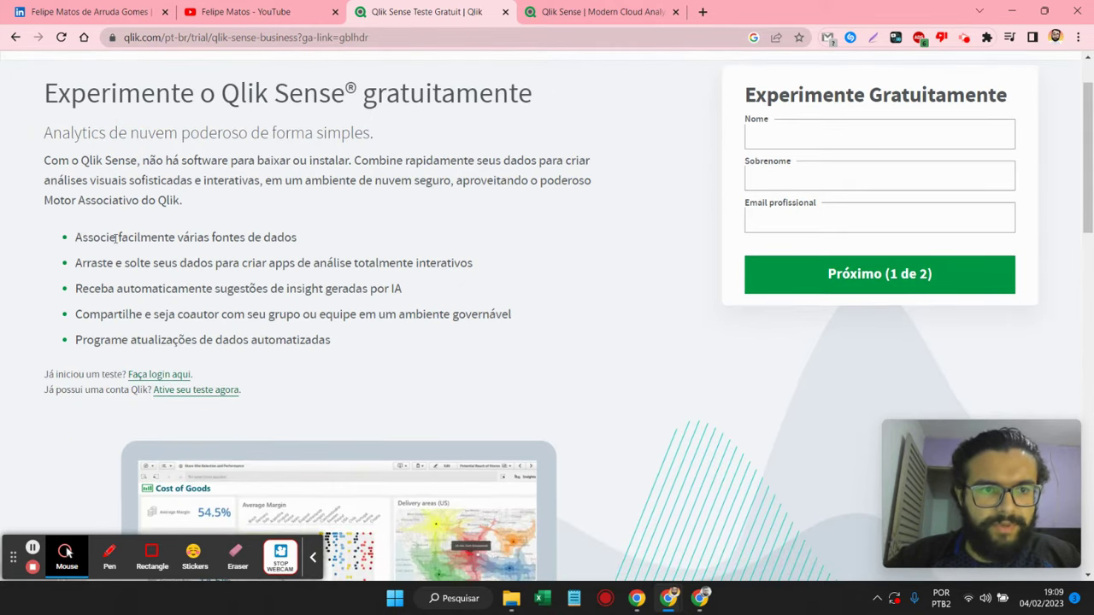
click(115, 237)
triple_click(115, 237)
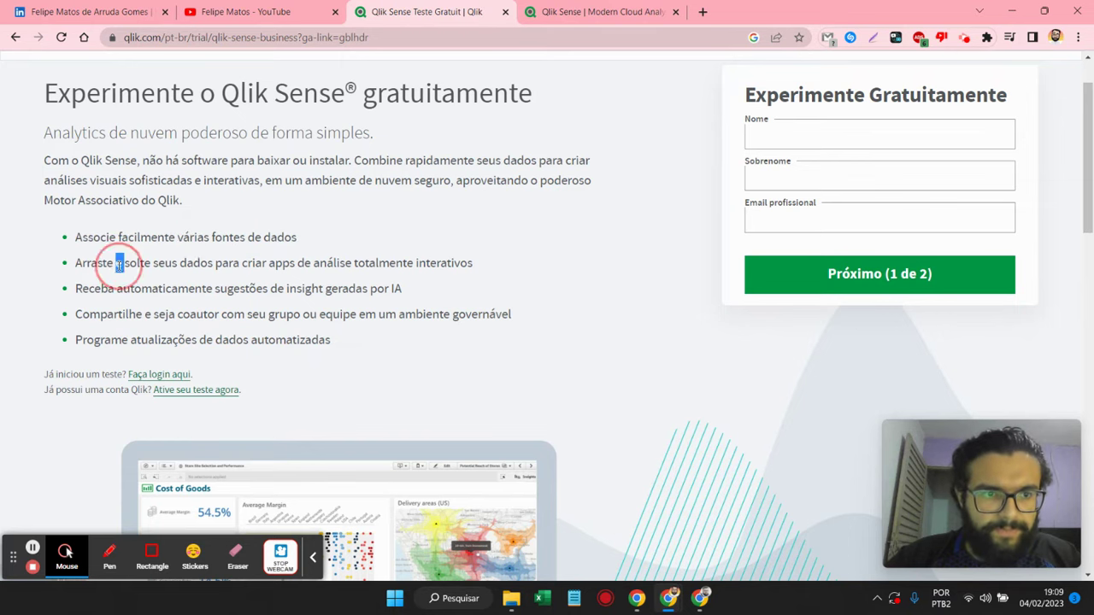
triple_click(119, 264)
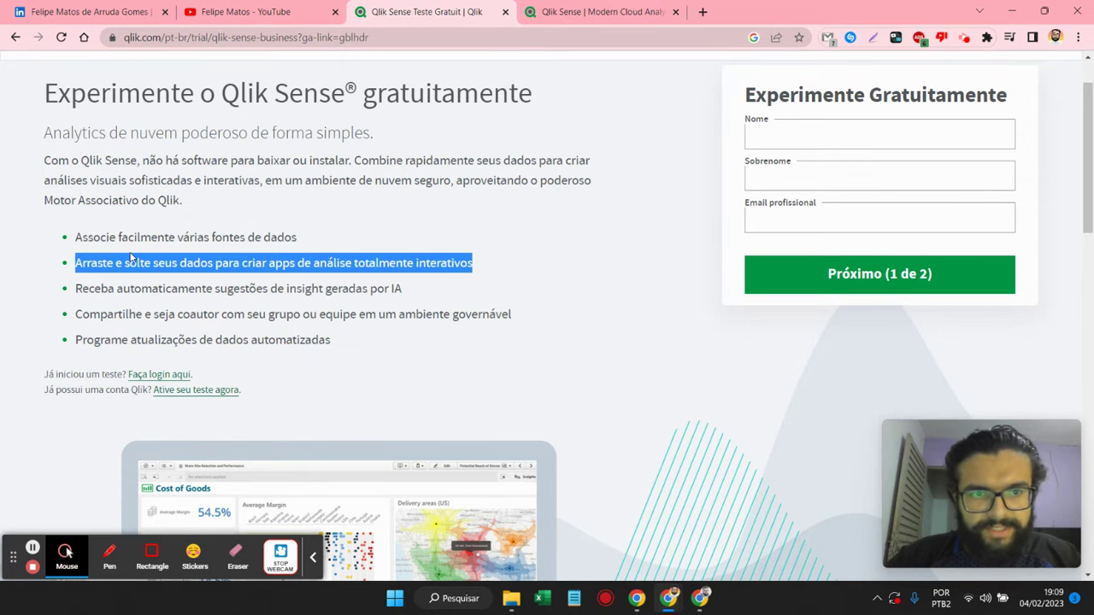
Step: Scroll the free-trial signup page down to the footer and back up
scroll(146, 255, down, 1)
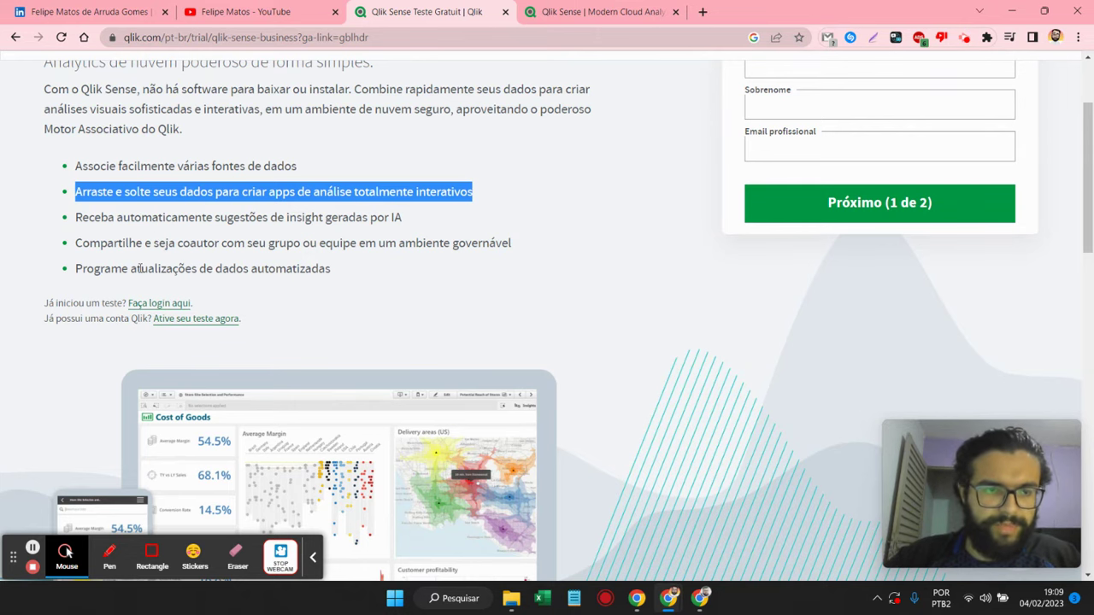
scroll(203, 214, down, 3)
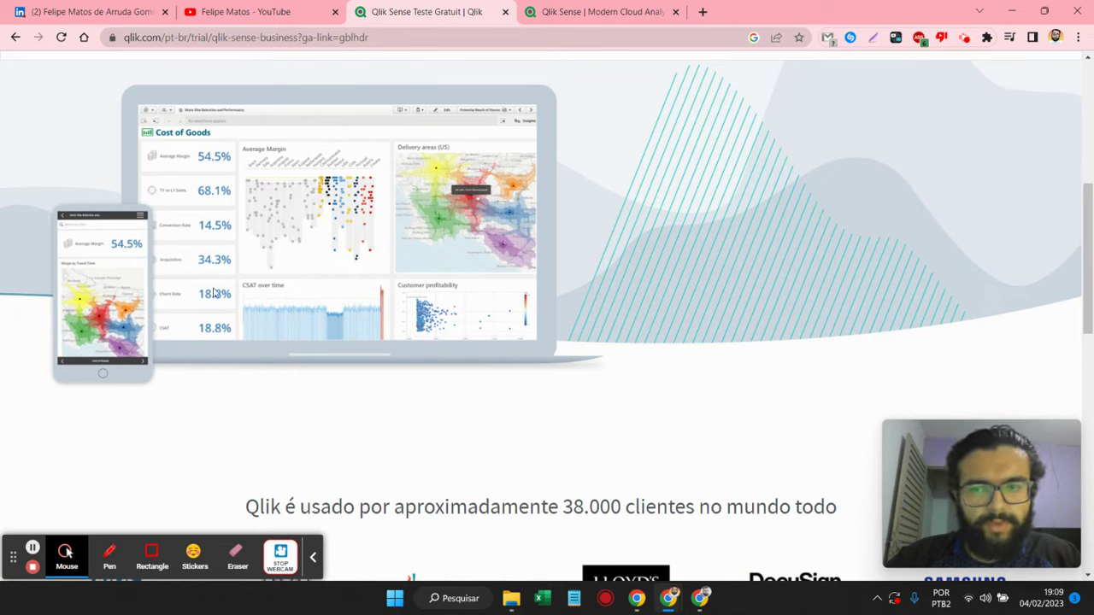
scroll(412, 241, down, 2)
scroll(412, 242, down, 2)
scroll(324, 212, up, 1)
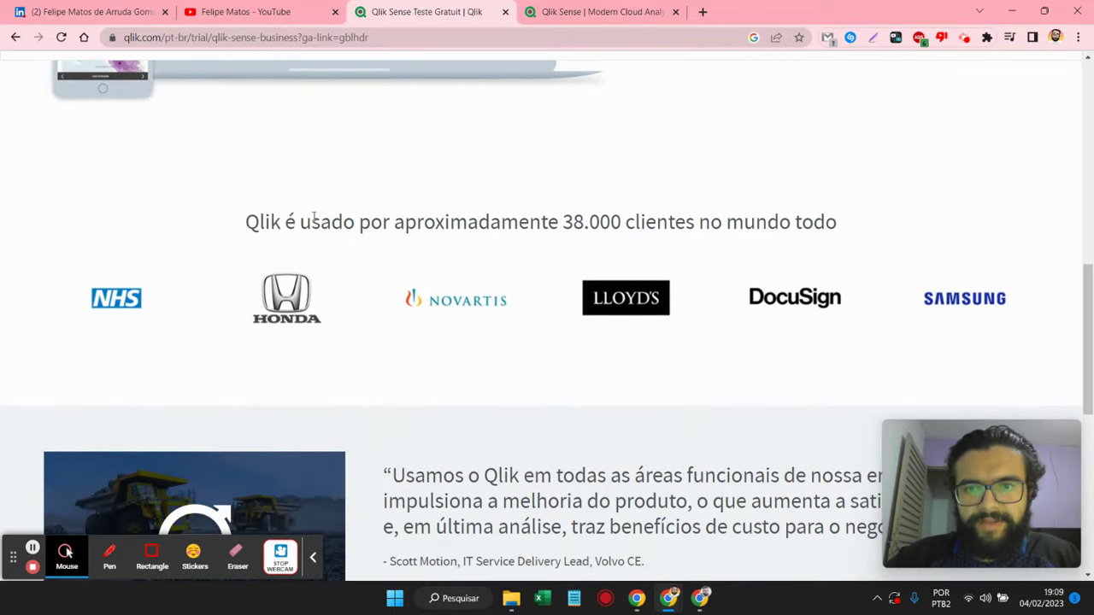
scroll(518, 176, down, 2)
scroll(454, 151, up, 1)
scroll(472, 165, down, 4)
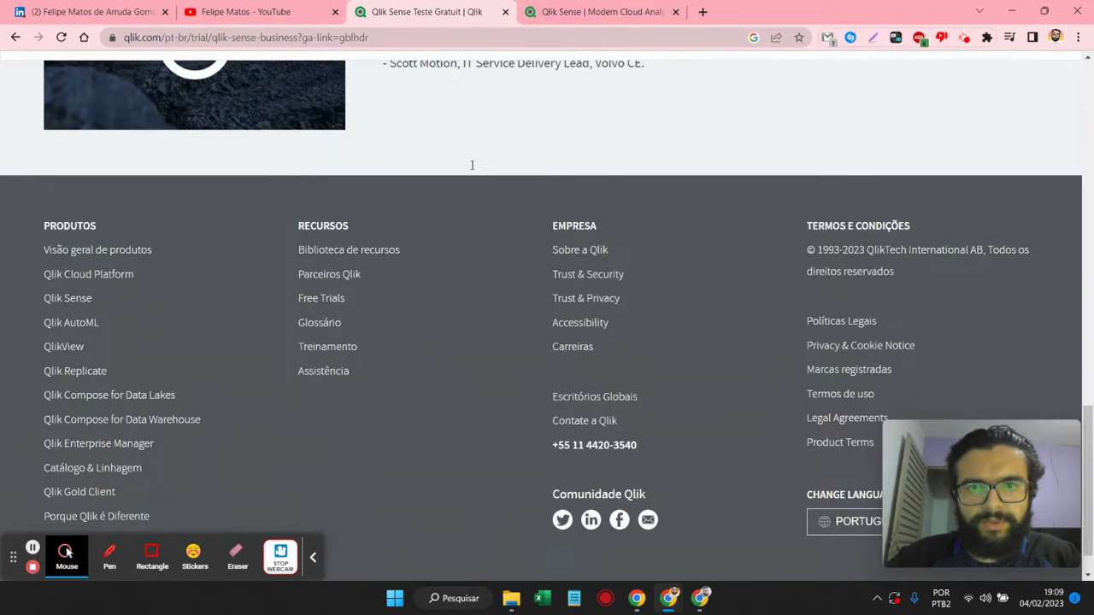
scroll(463, 177, down, 1)
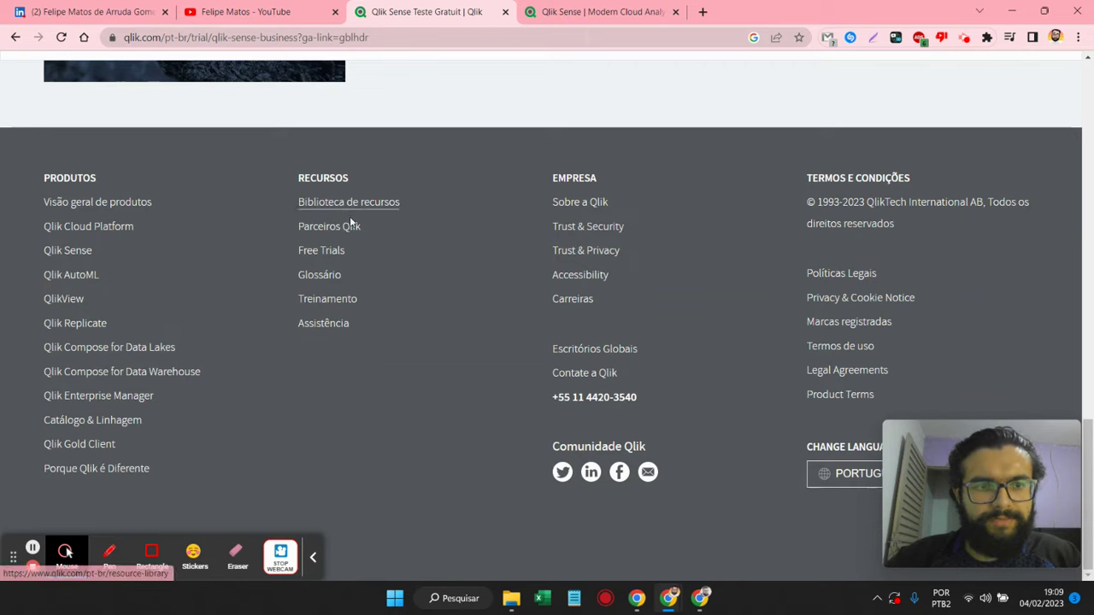
scroll(335, 306, up, 15)
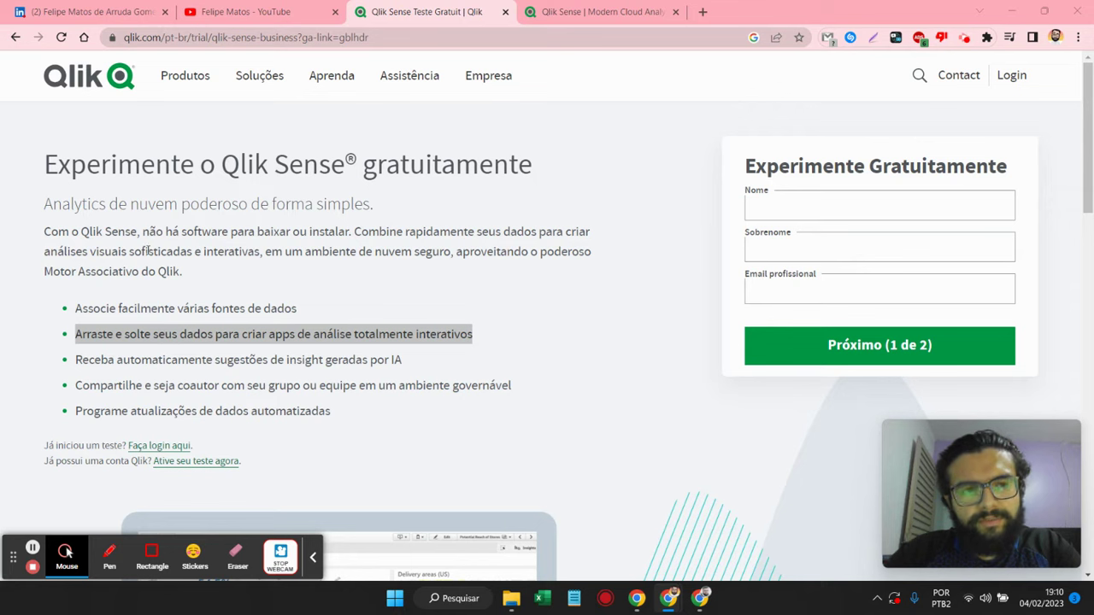
Step: Clear the bullet selection, focus the Nome field, then switch to the Qlik Cloud Chrome window
click(287, 195)
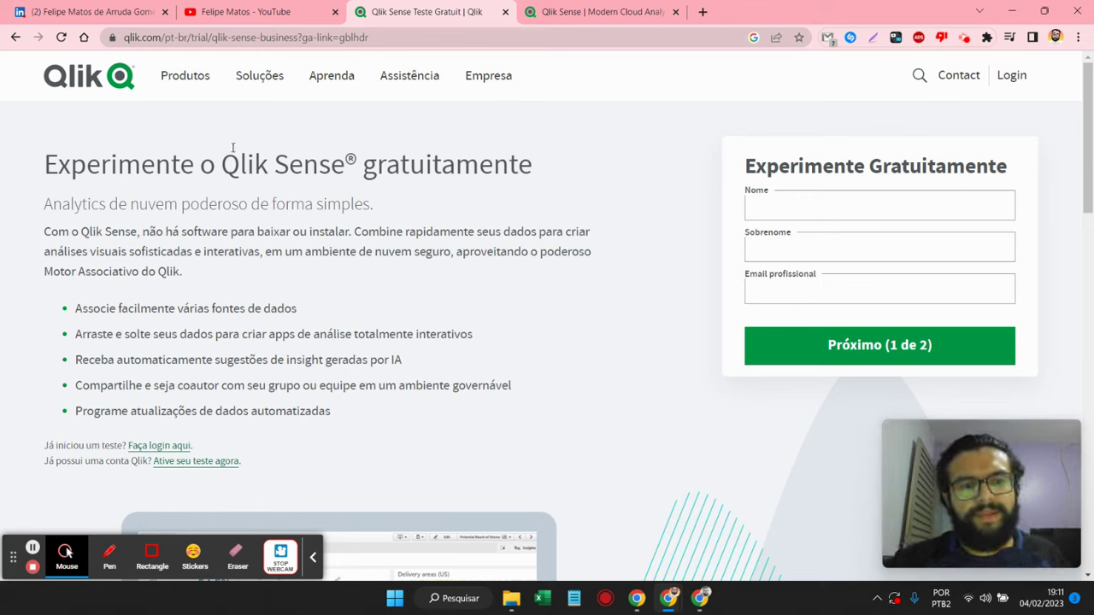
click(859, 210)
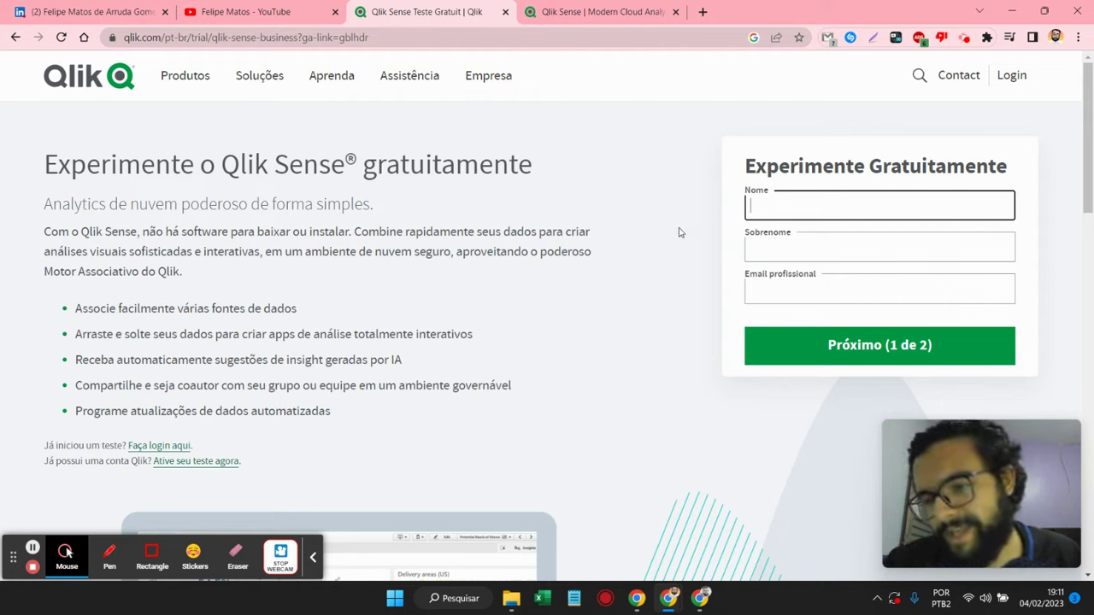
click(700, 598)
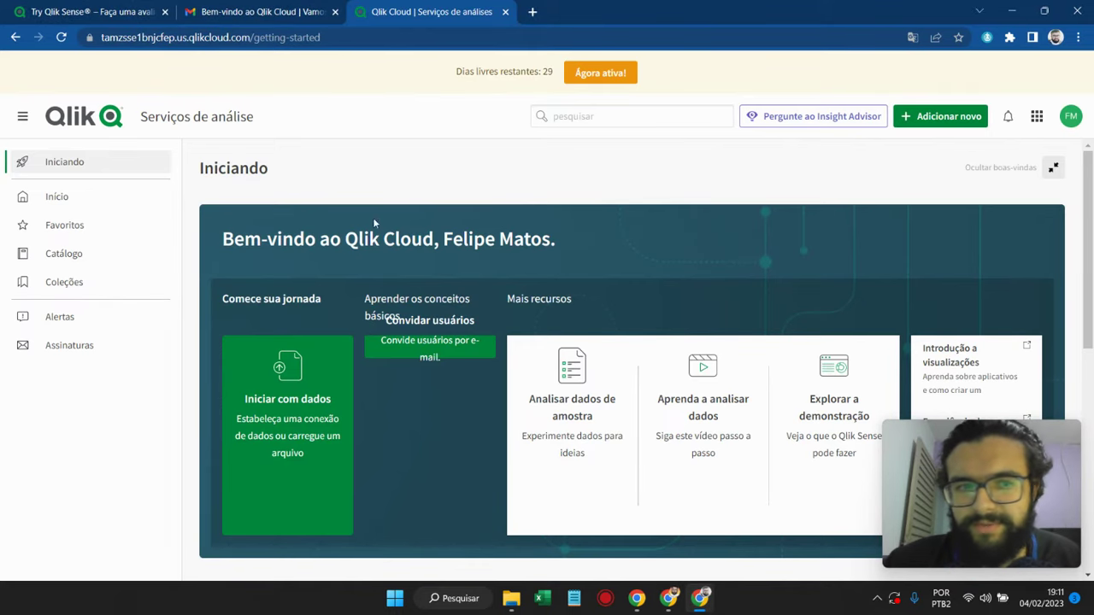
Step: Read through Qlik's welcome email in Gmail, then return to the Qlik Cloud getting-started tab
click(248, 10)
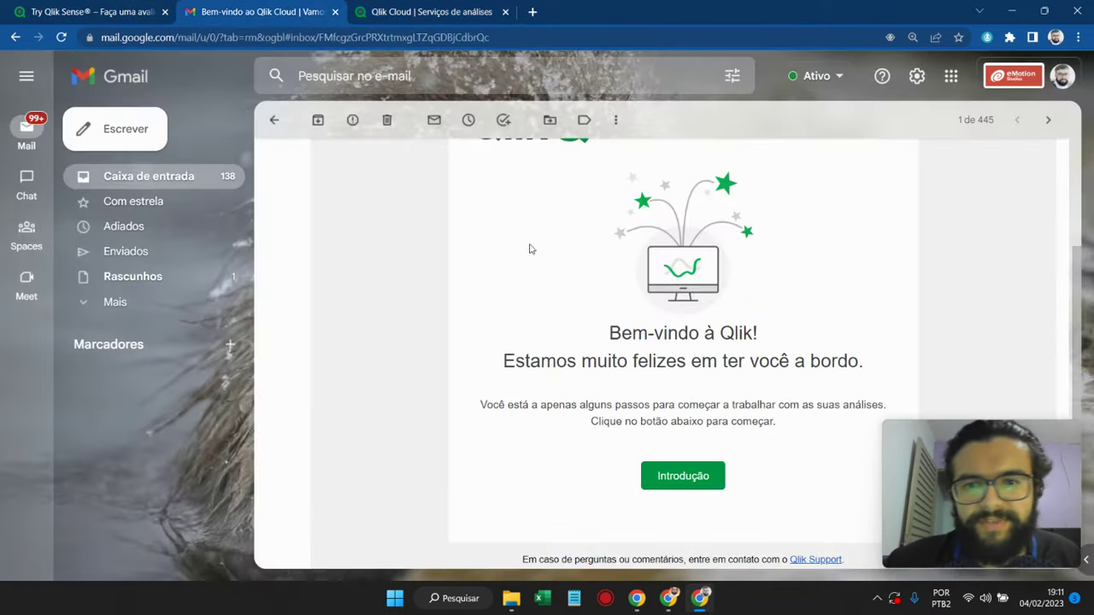
scroll(529, 248, up, 3)
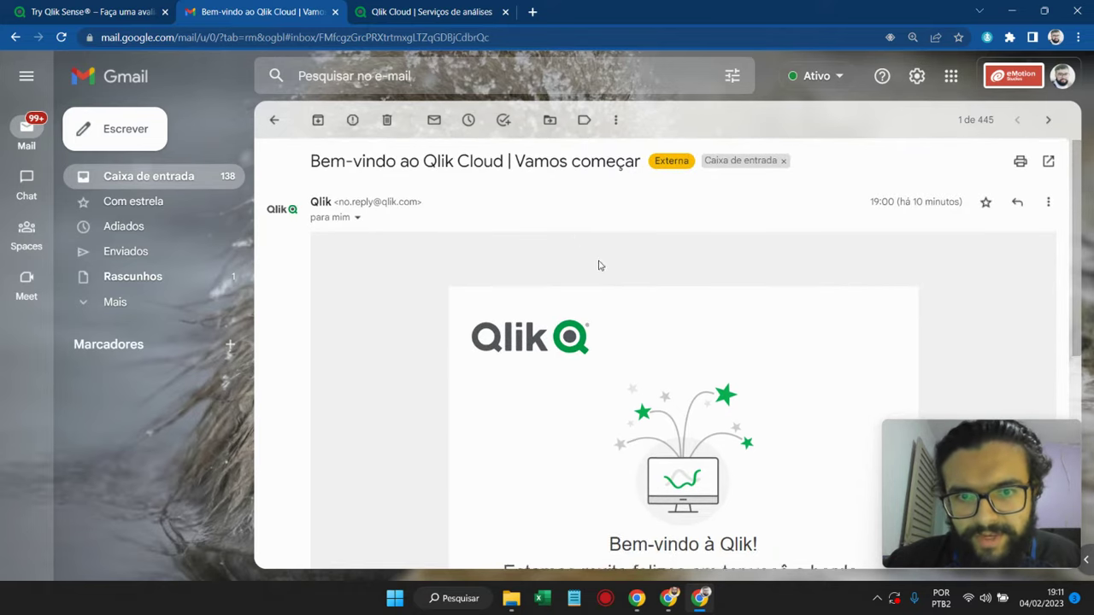
scroll(598, 264, down, 3)
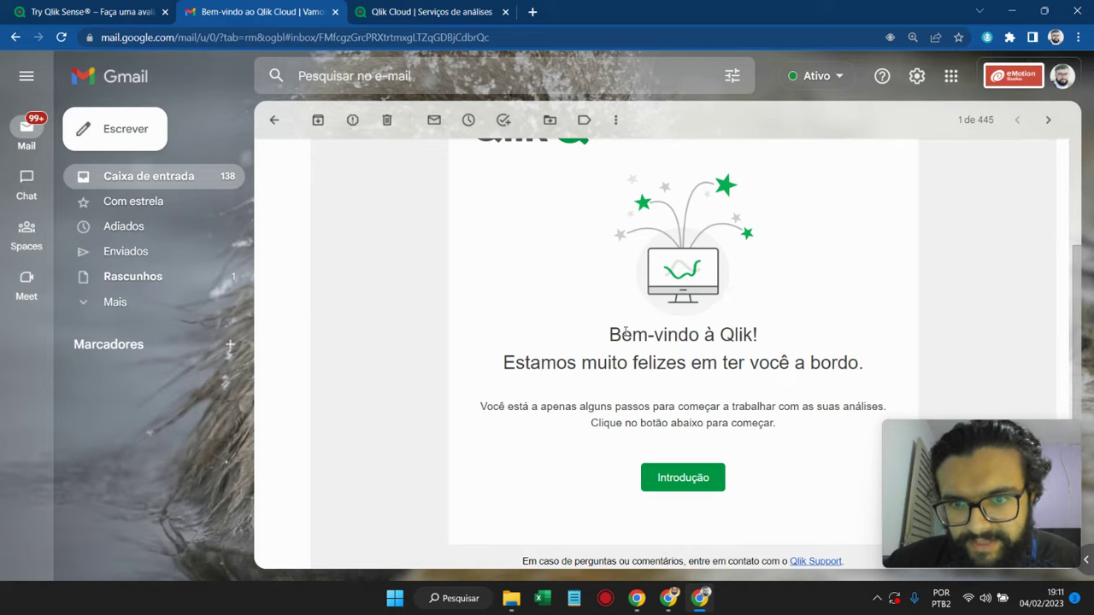
scroll(627, 333, down, 3)
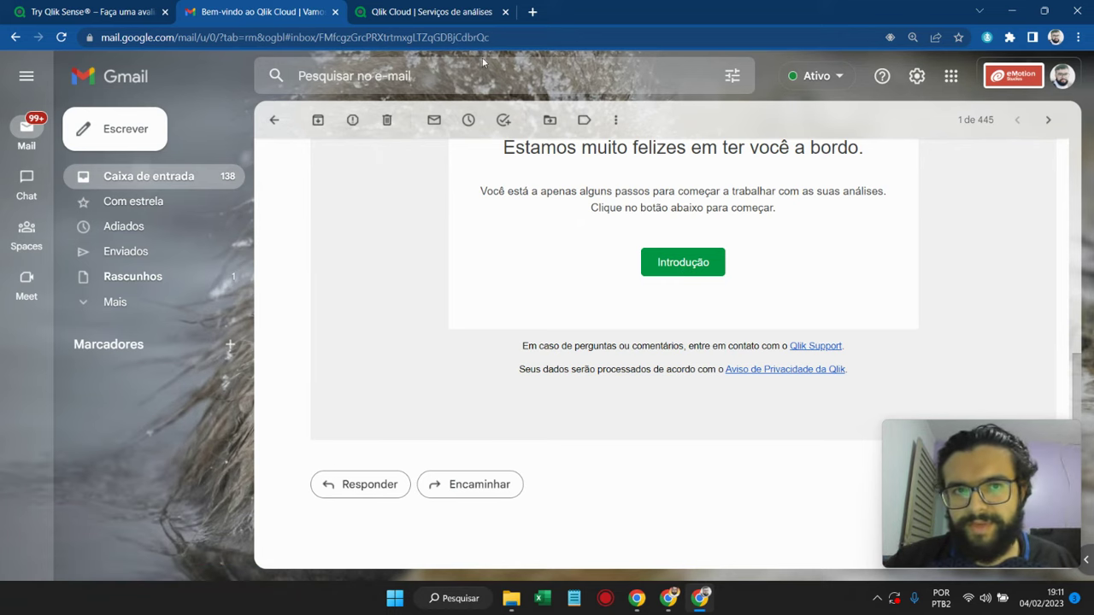
click(451, 8)
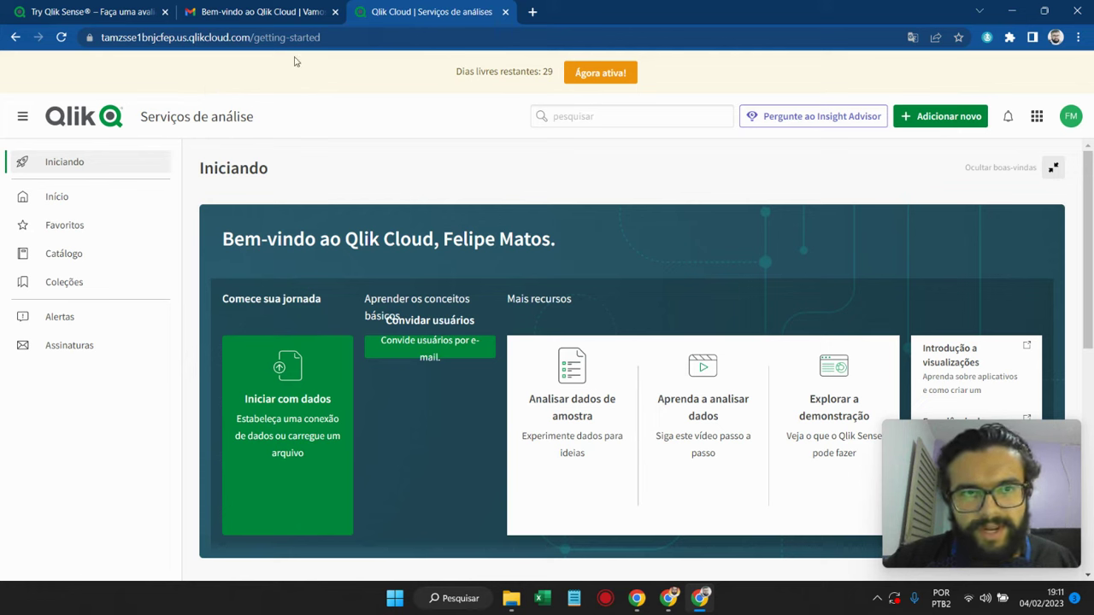
Step: Open the 'Ative agora!' trial link in a new tab, dismiss the translate prompt, and view it
drag(332, 39, 260, 54)
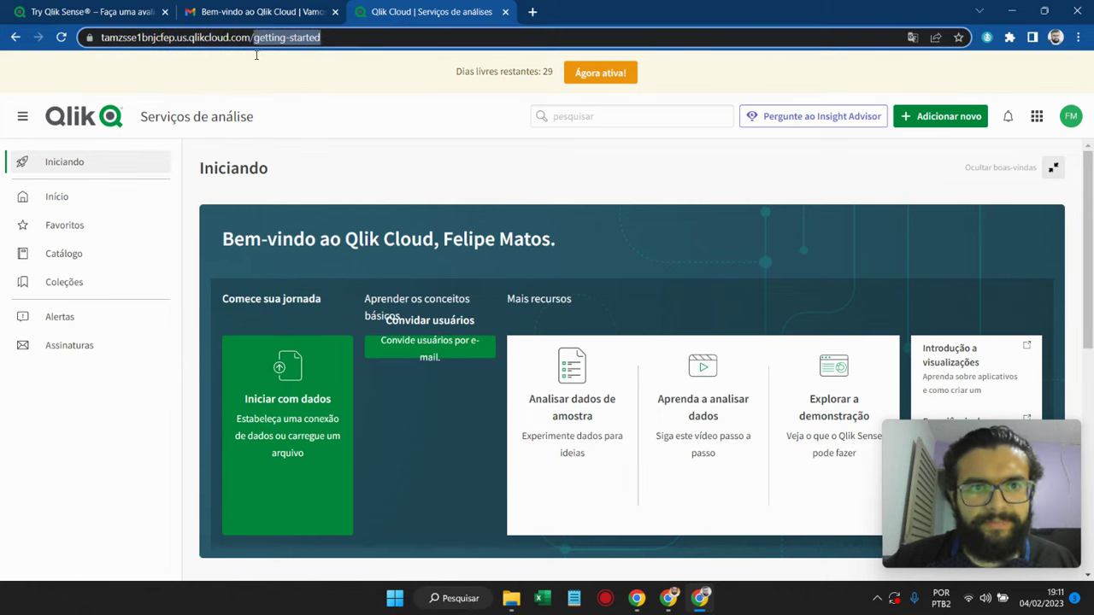
triple_click(498, 72)
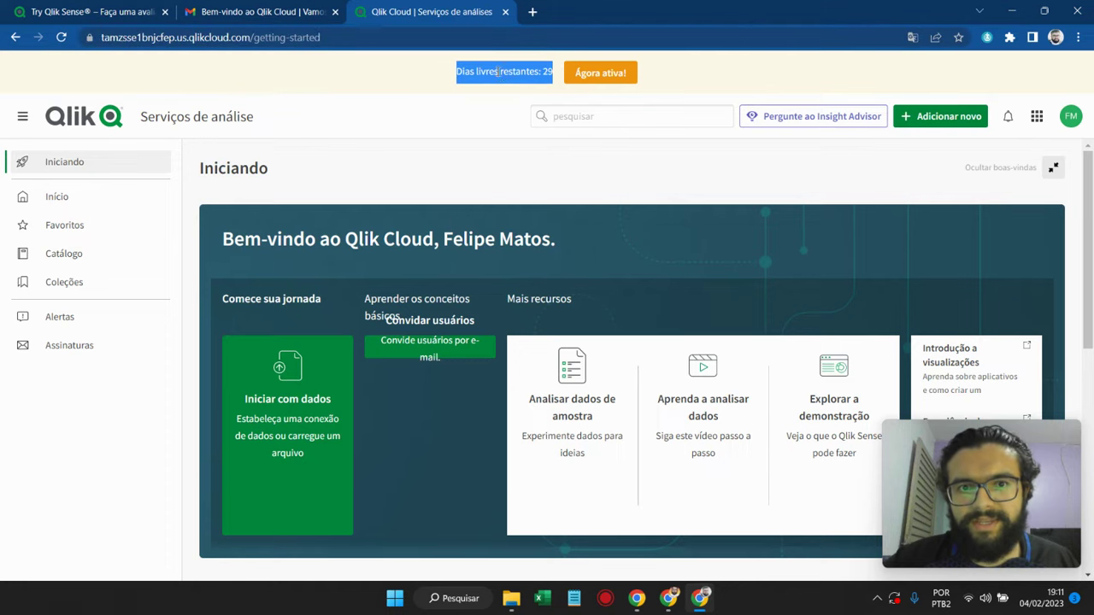
right_click(592, 77)
click(637, 87)
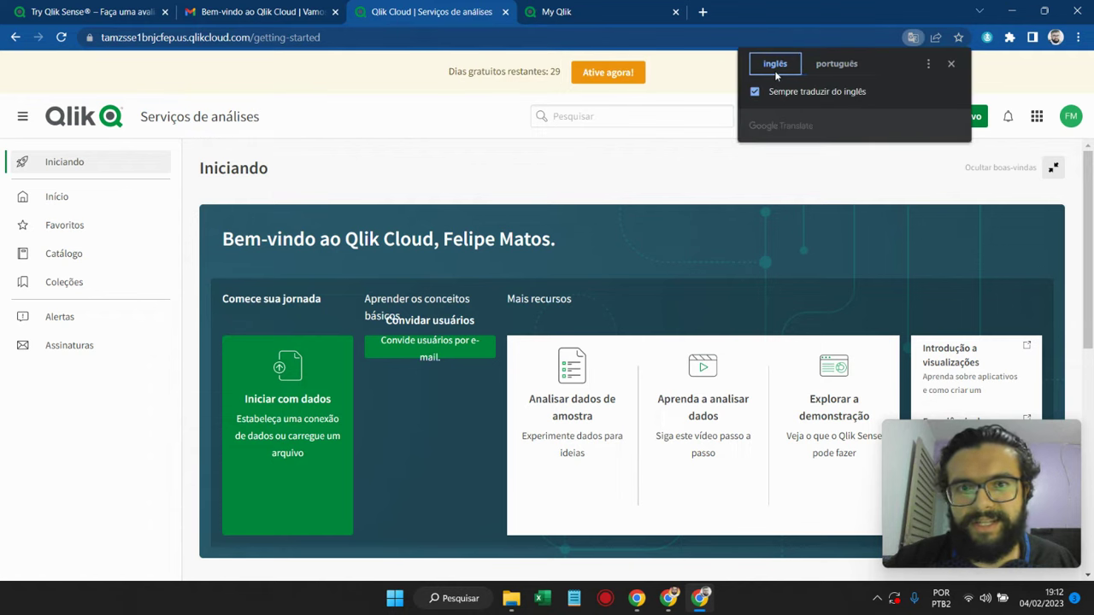
click(535, 140)
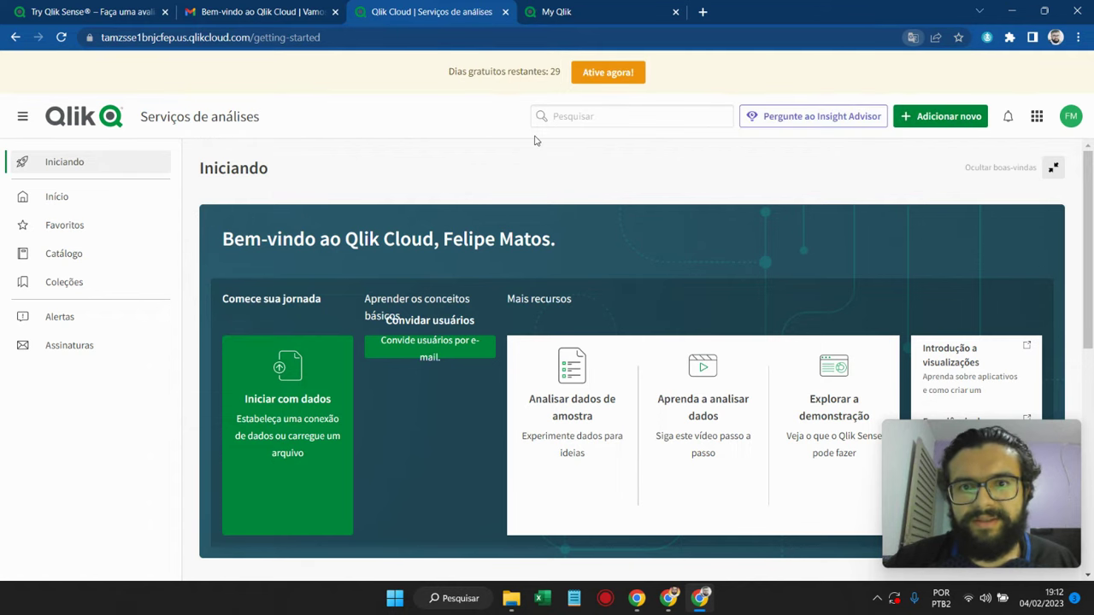
click(571, 13)
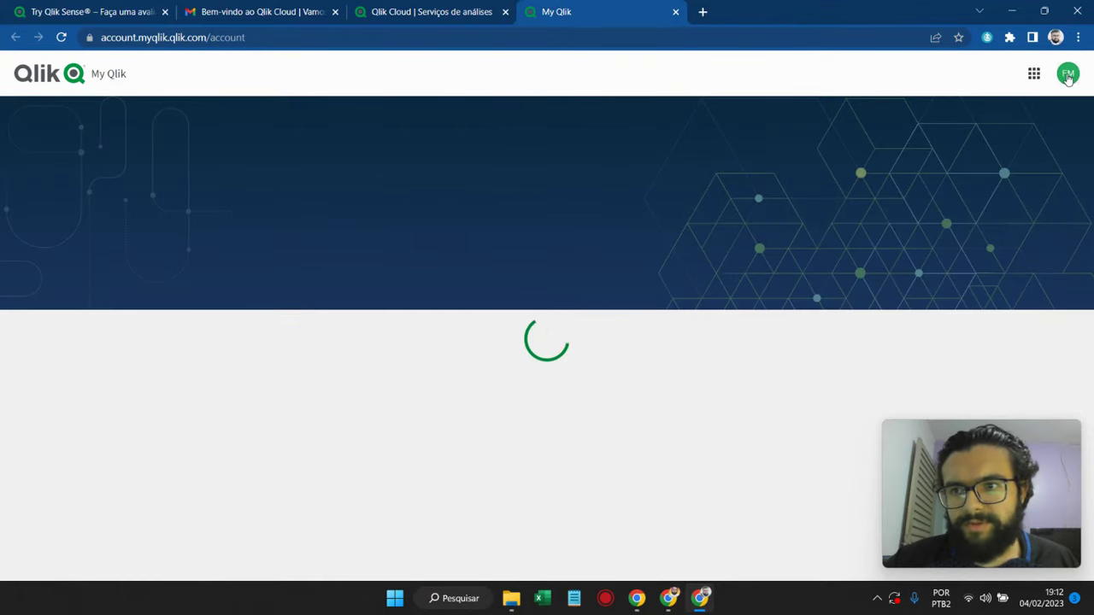
Step: Glance at the Qlik apps menu, then choose Compra on the Qlik Sense Business Trial details
click(1034, 75)
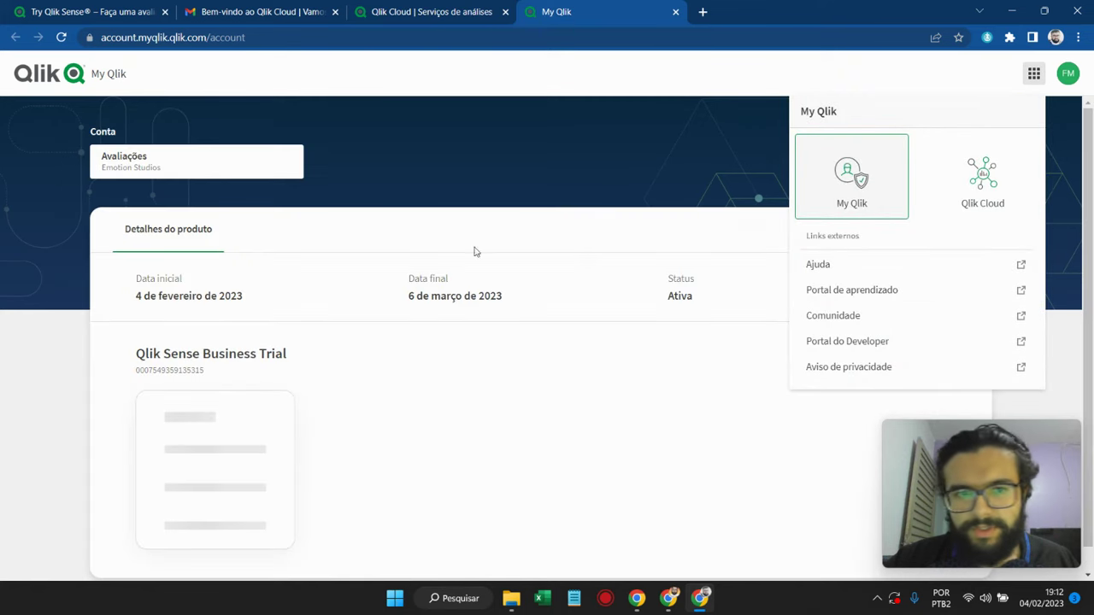
click(459, 166)
scroll(142, 457, down, 1)
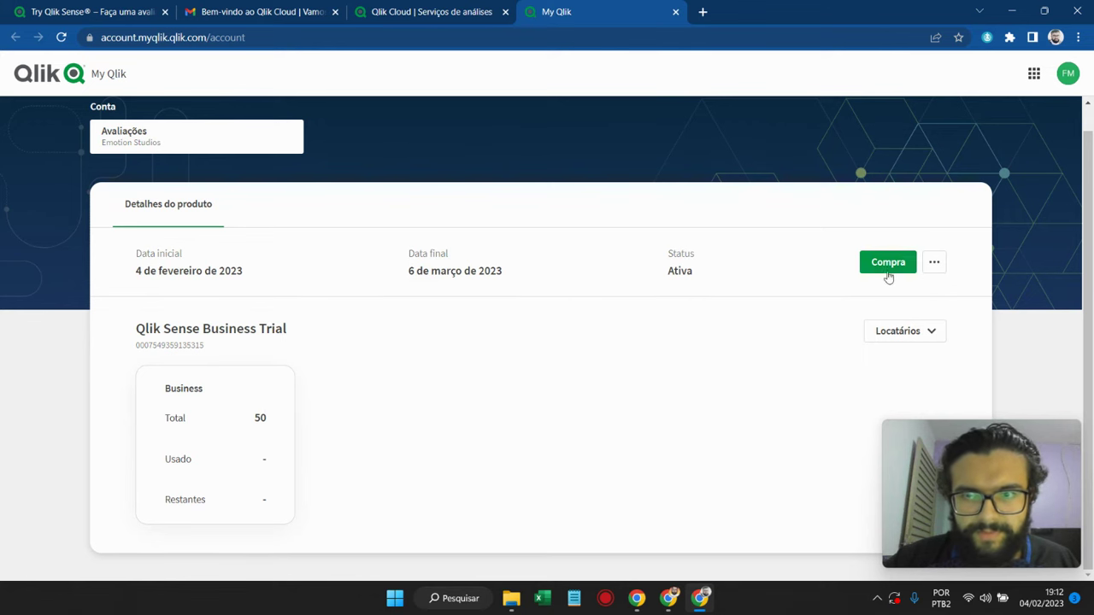
click(887, 262)
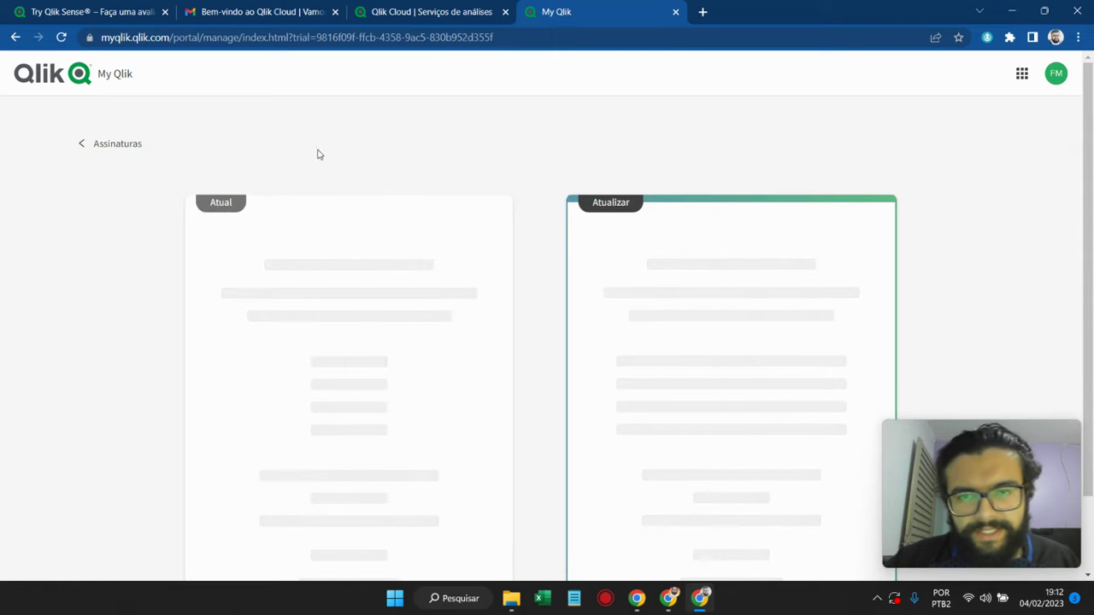
Step: Reveal the Business trial dates and inspect the Enterprise Professional and Analyzer pricing info
scroll(501, 185, down, 1)
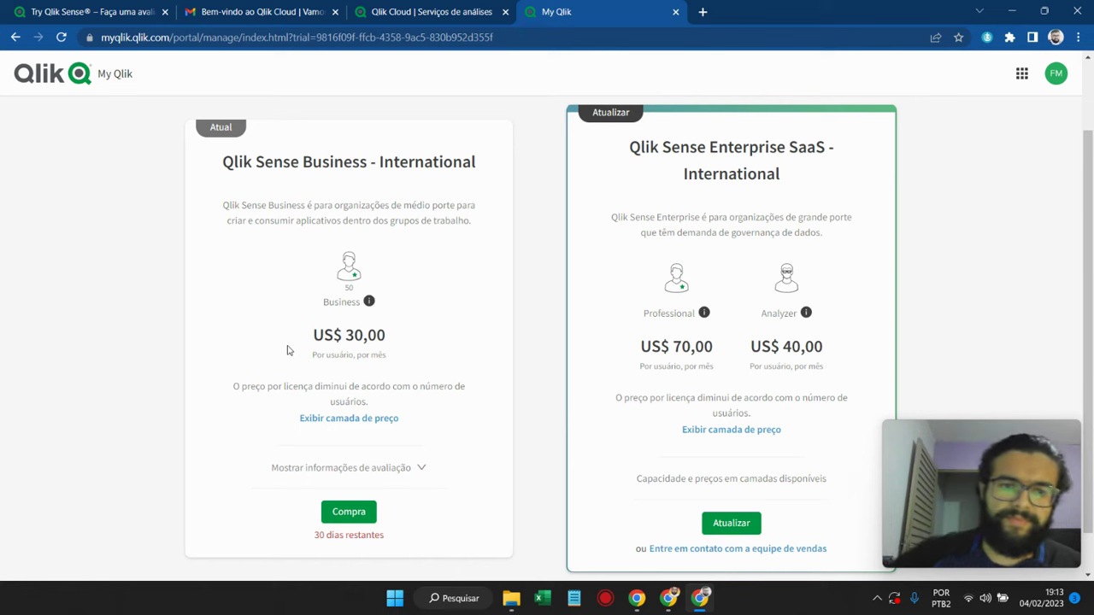
click(408, 467)
scroll(403, 467, down, 1)
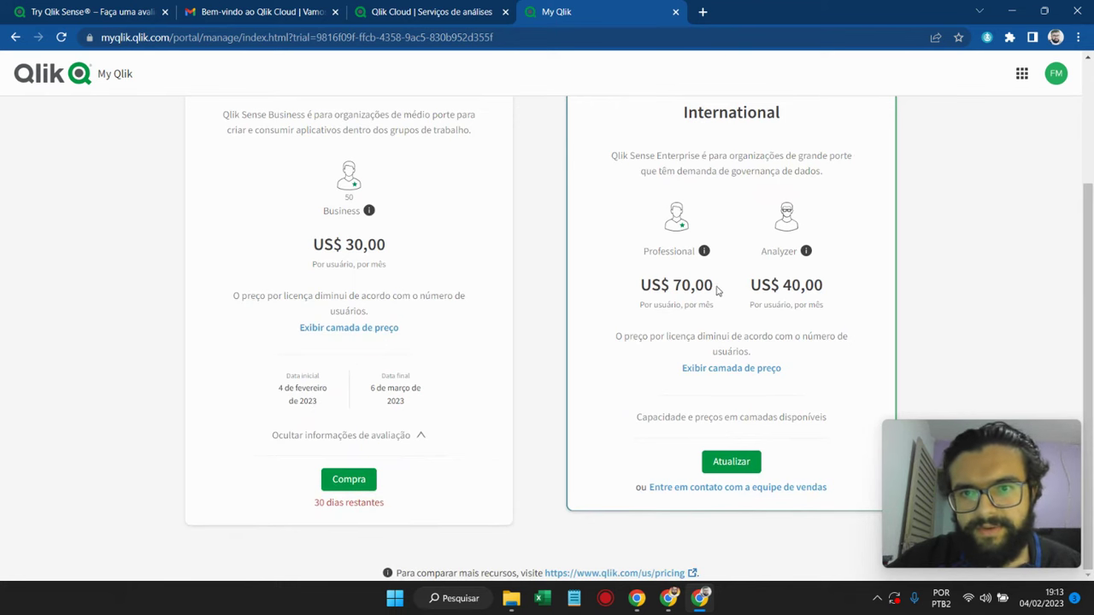
scroll(718, 289, up, 2)
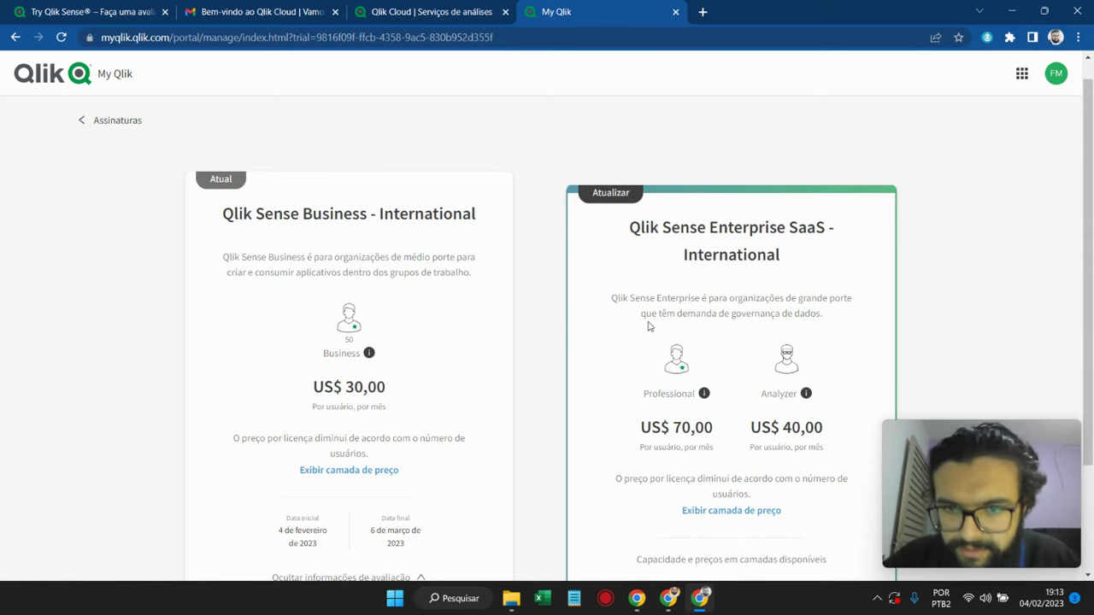
scroll(661, 323, down, 2)
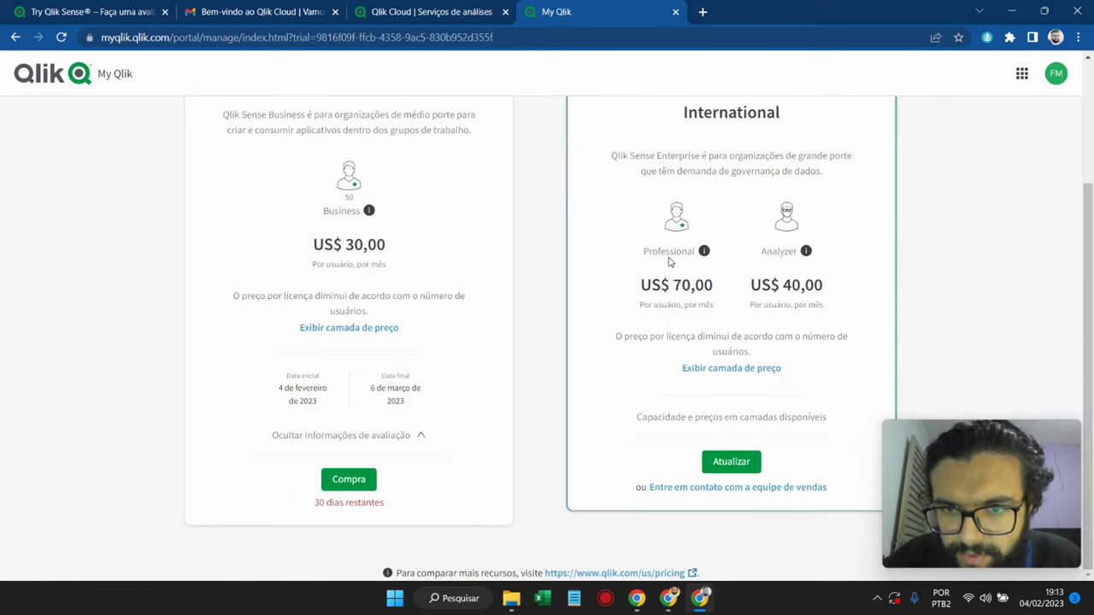
mouse_move(703, 250)
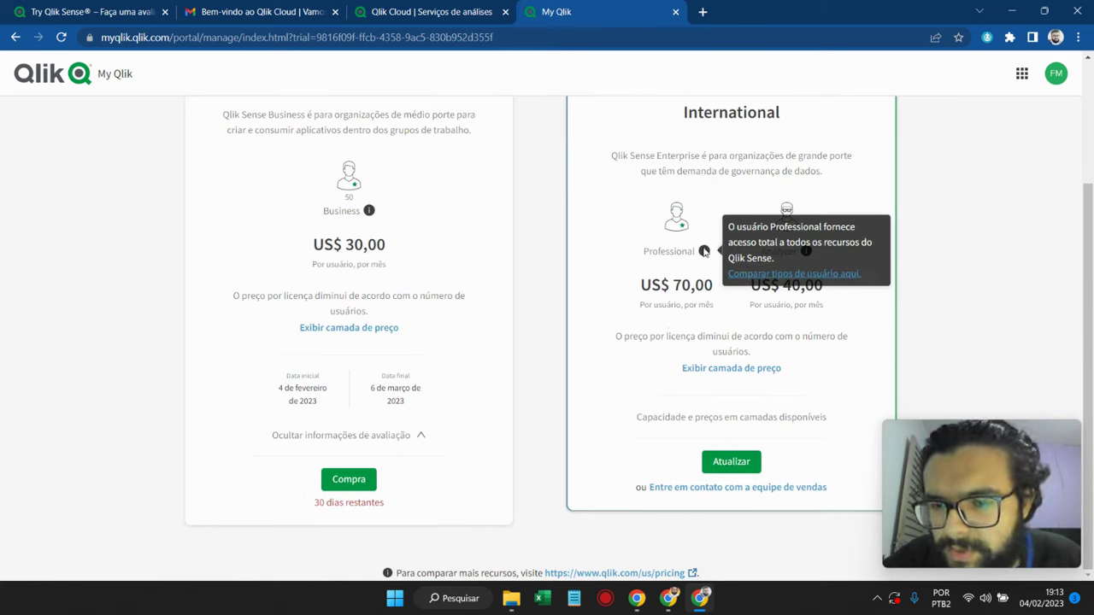
mouse_move(807, 251)
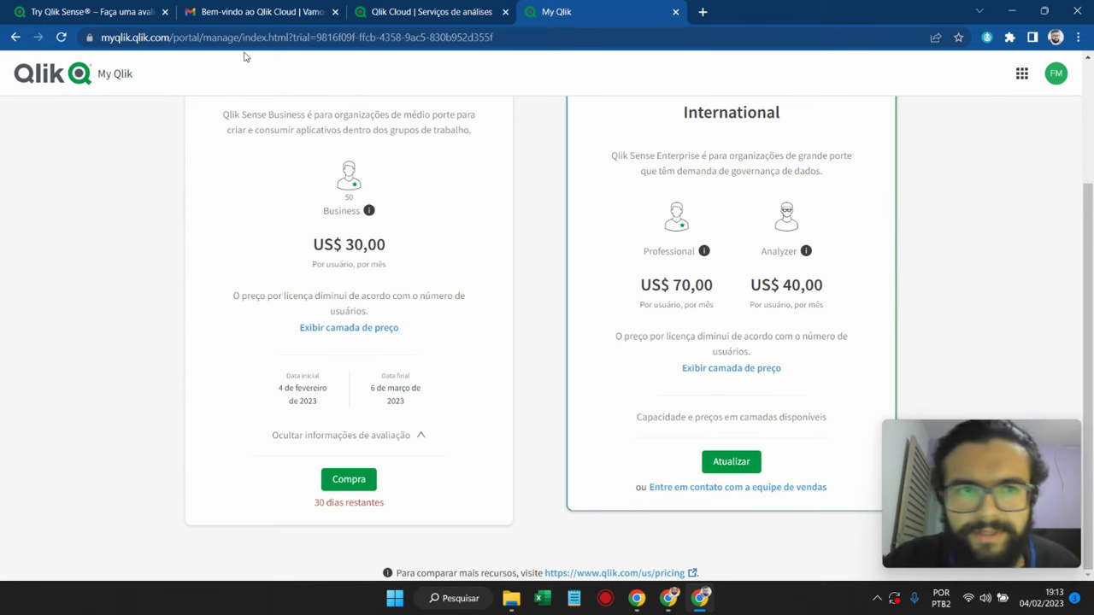
Step: Back in Qlik Cloud, choose 'Iniciar com dados' and then 'Conexão de dados'
click(431, 11)
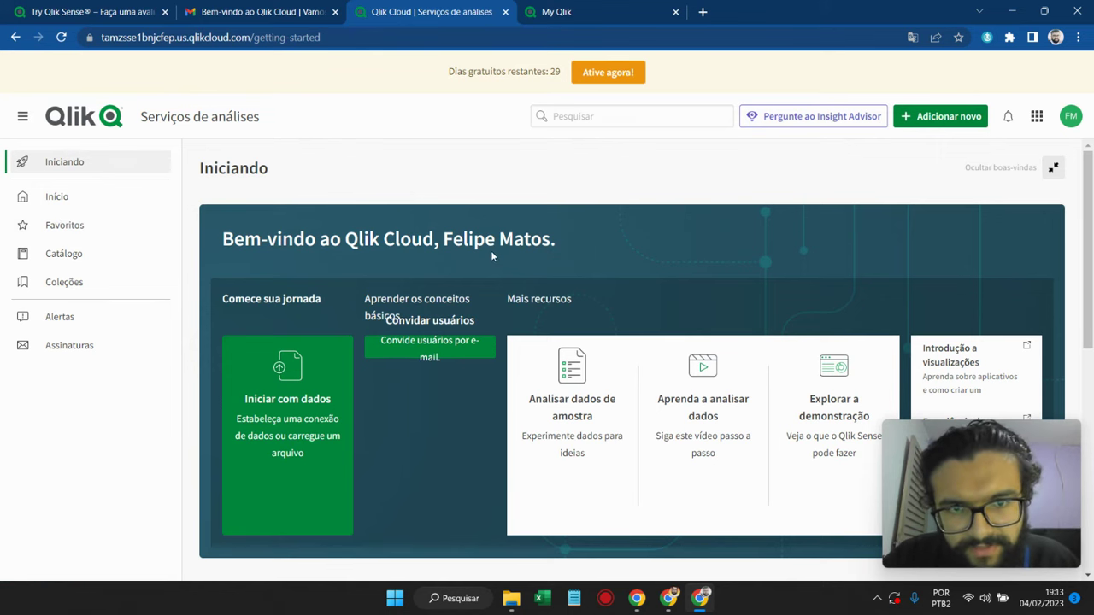
scroll(492, 254, down, 1)
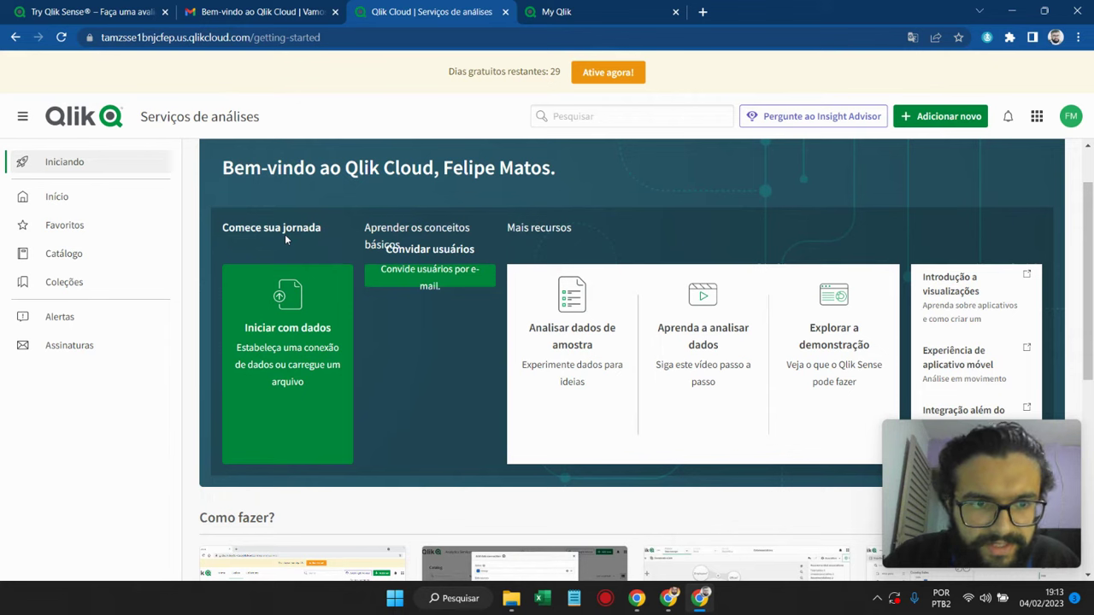
click(289, 308)
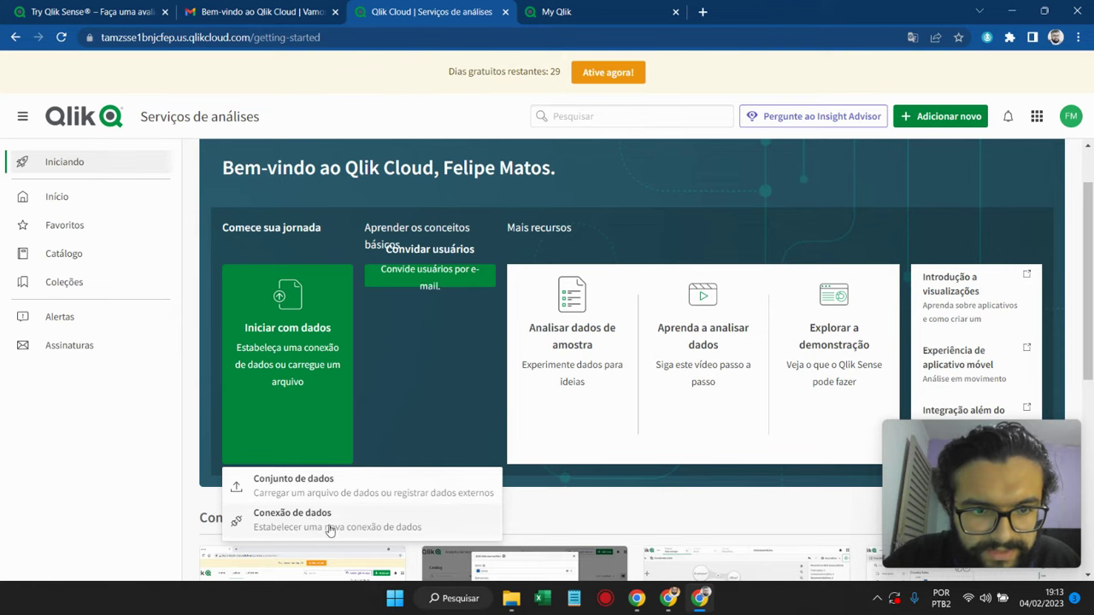
click(375, 519)
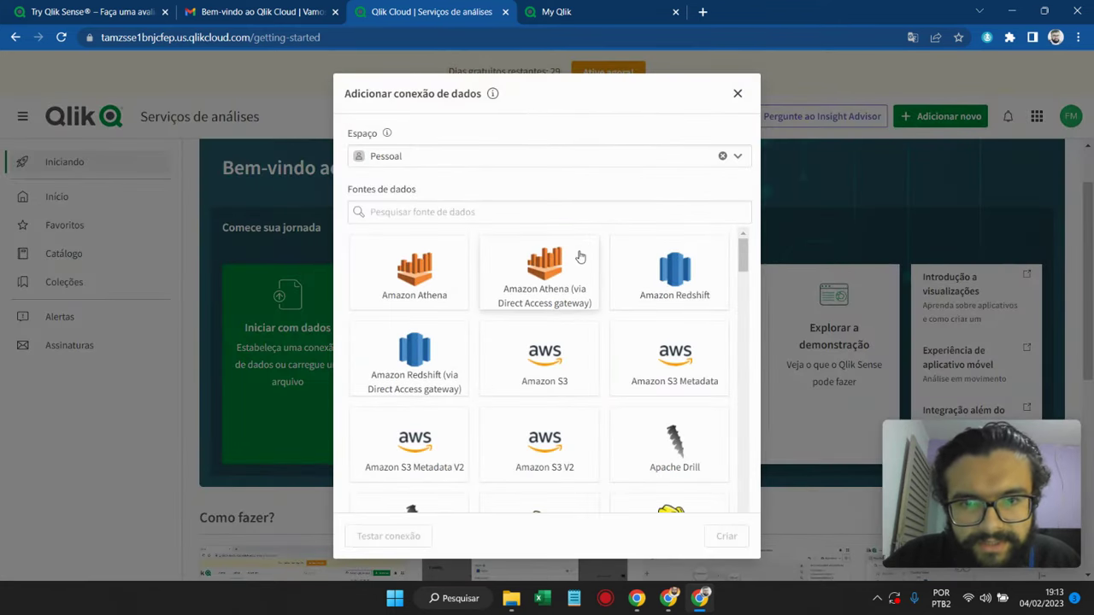
scroll(598, 286, down, 3)
scroll(598, 285, up, 2)
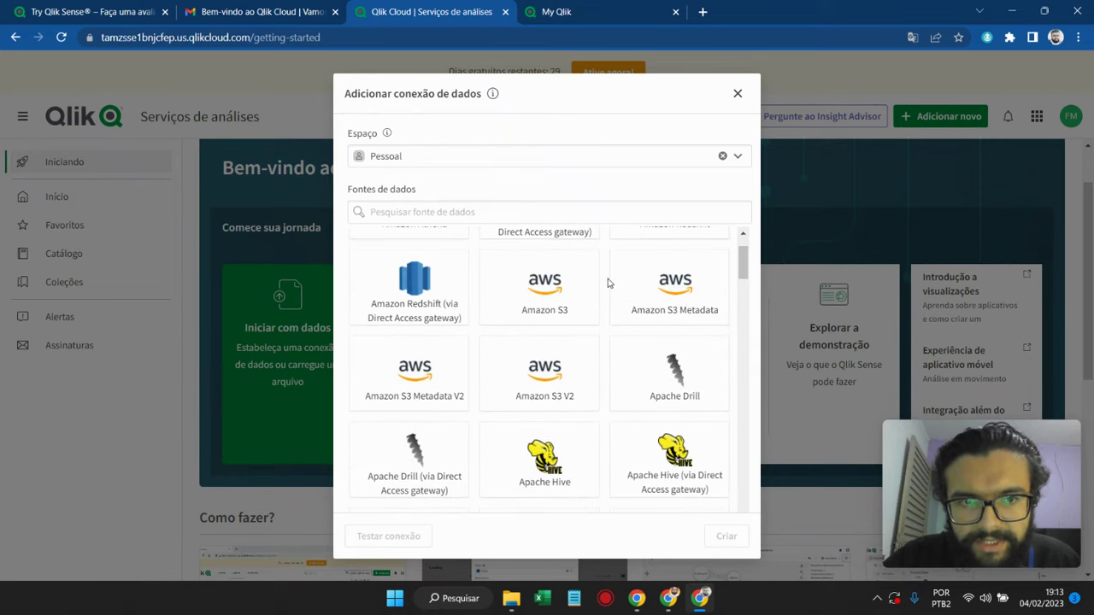
scroll(609, 283, down, 3)
scroll(609, 283, down, 3)
scroll(615, 299, down, 2)
scroll(628, 338, down, 2)
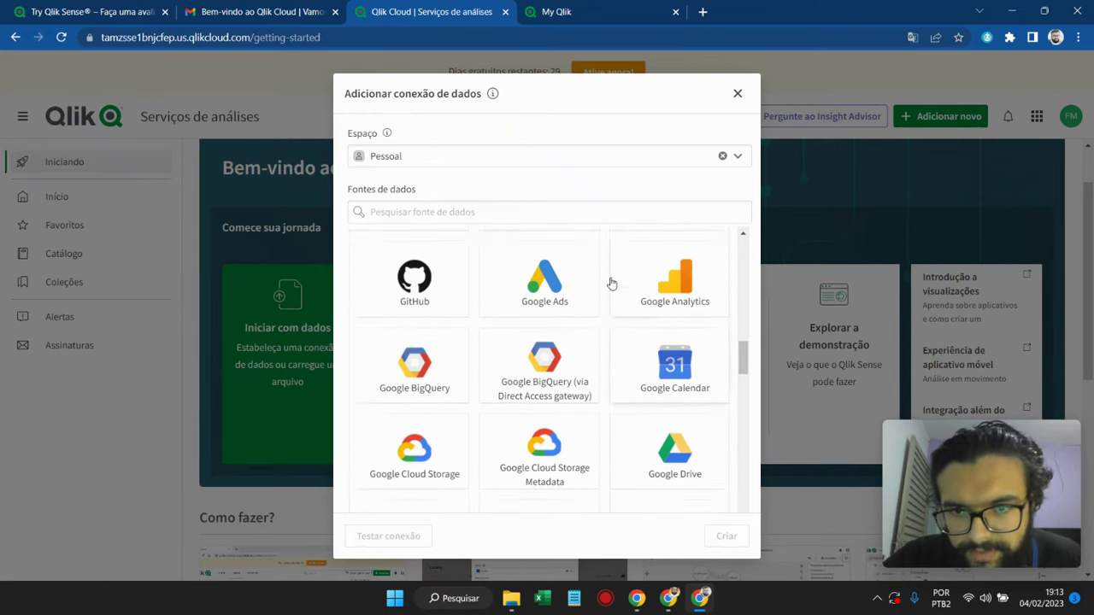
scroll(615, 332, up, 1)
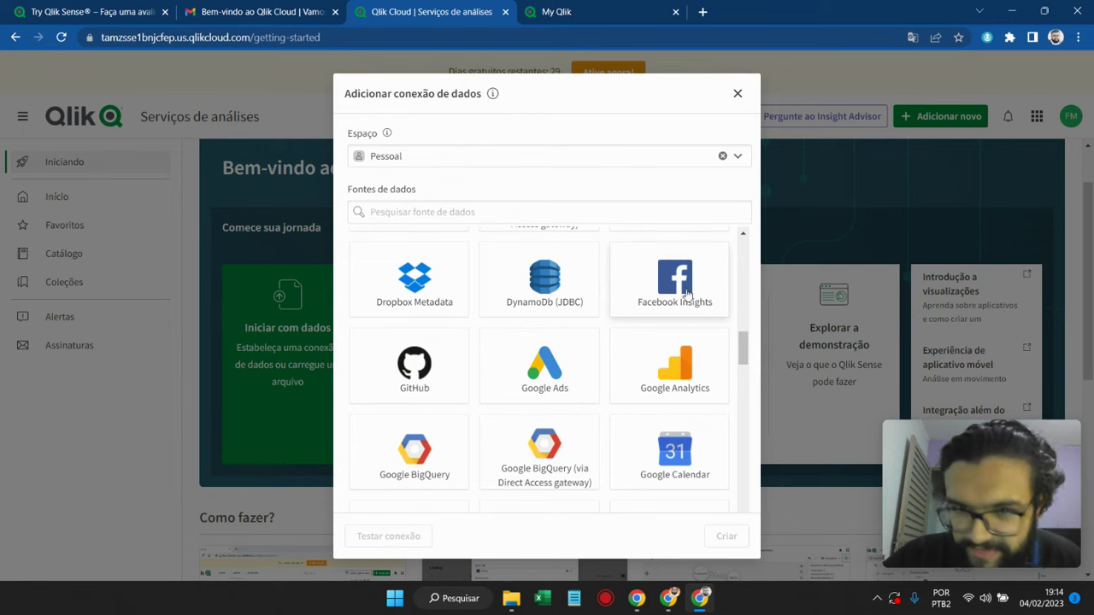
scroll(649, 389, down, 2)
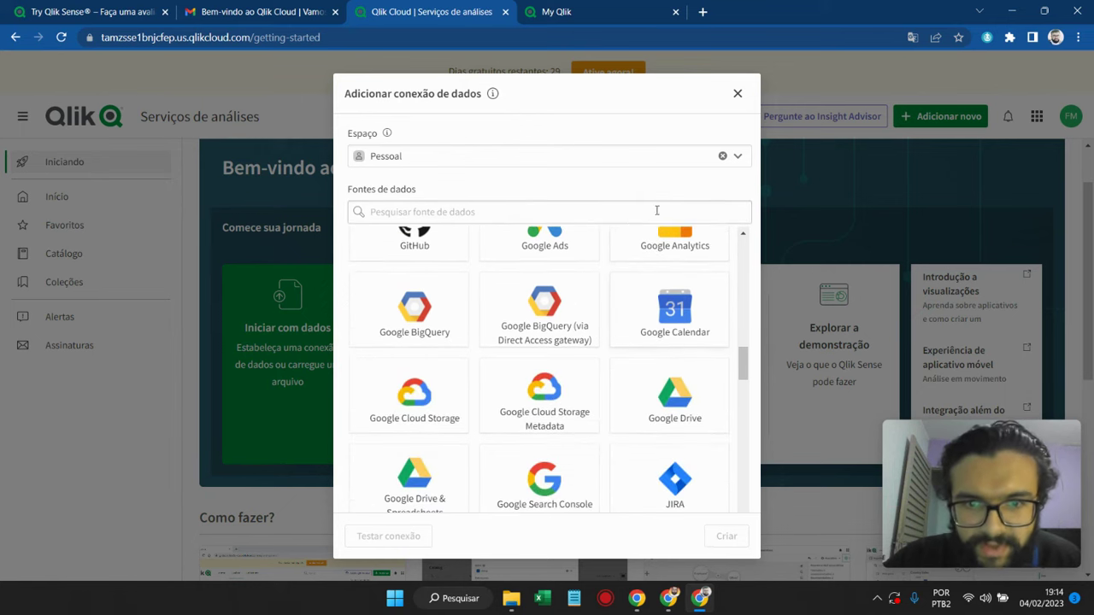
scroll(419, 346, up, 1)
scroll(423, 325, down, 2)
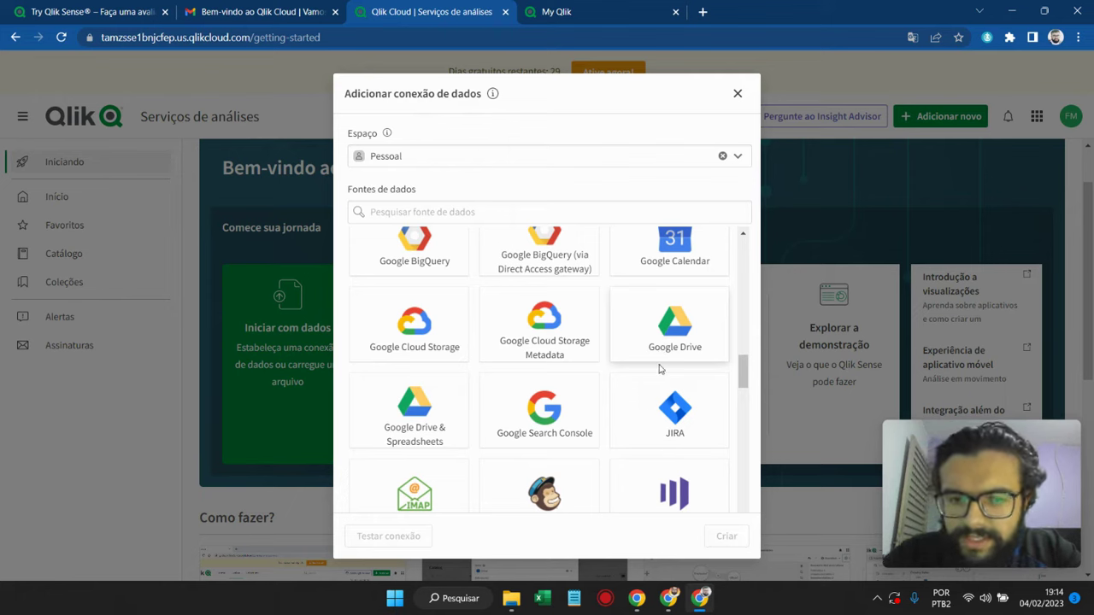
scroll(659, 369, down, 2)
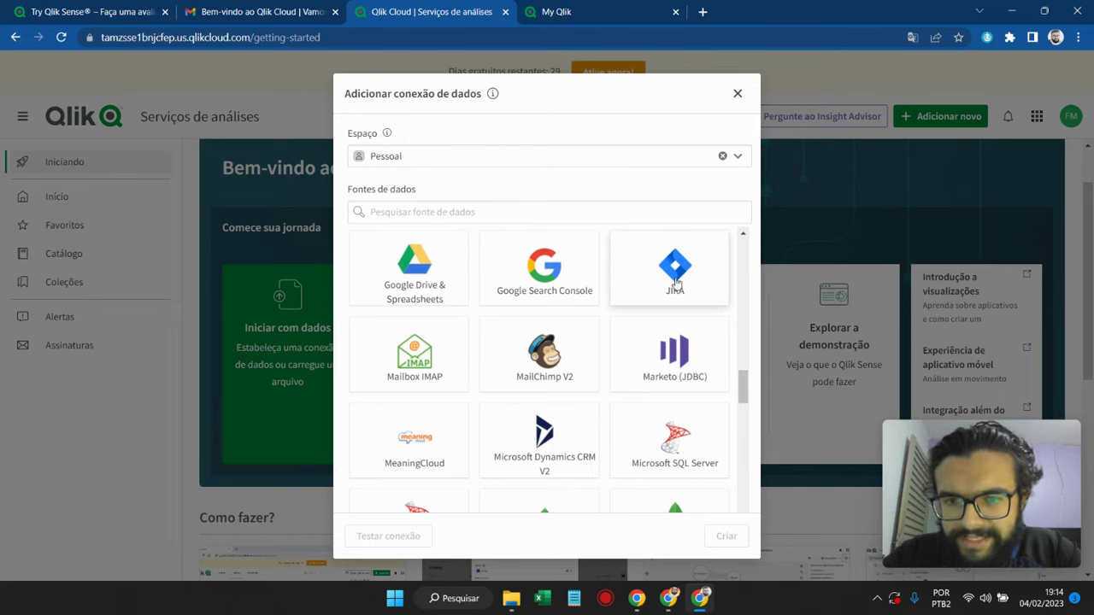
scroll(675, 278, down, 1)
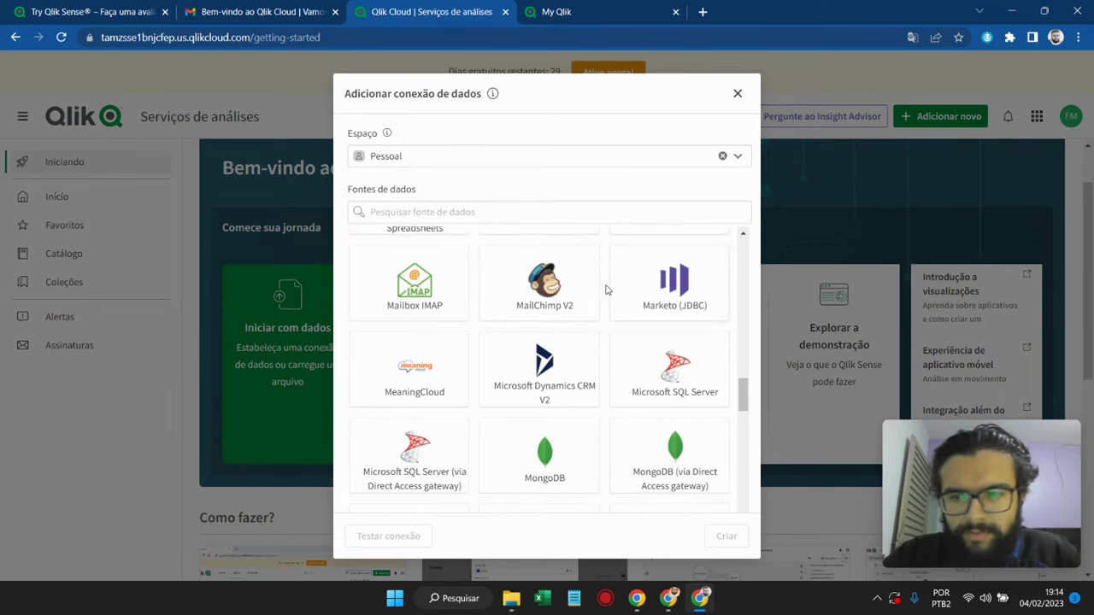
scroll(669, 318, down, 1)
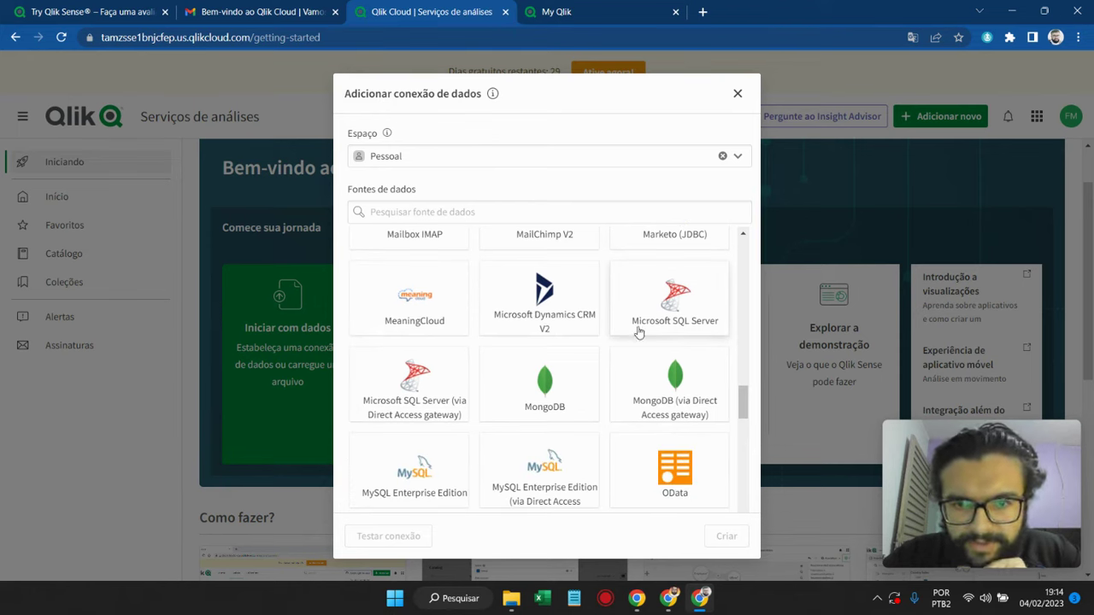
scroll(540, 416, down, 1)
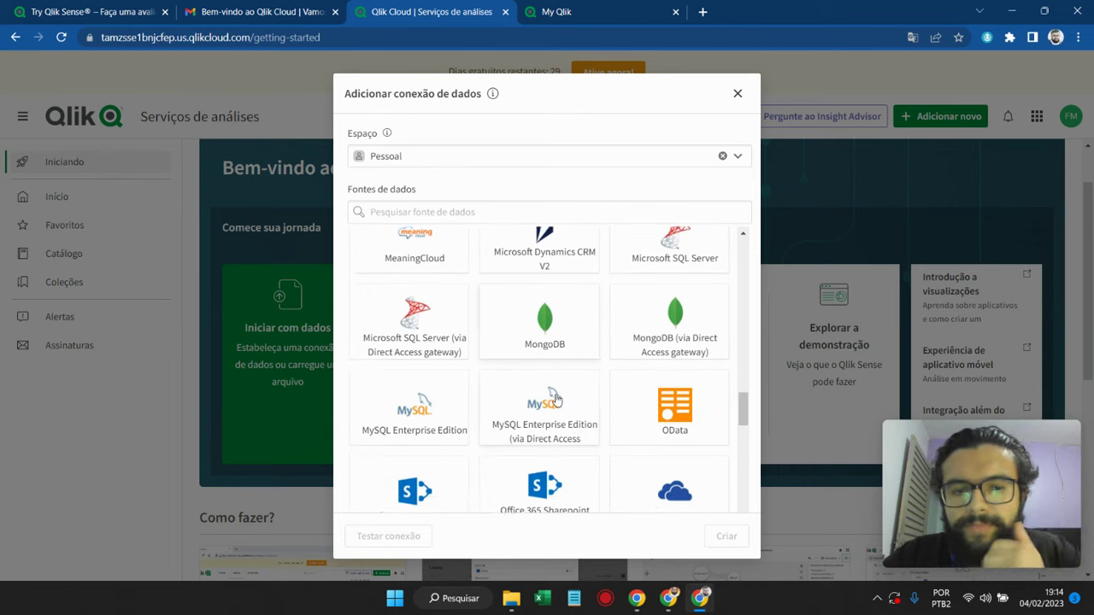
scroll(359, 425, down, 1)
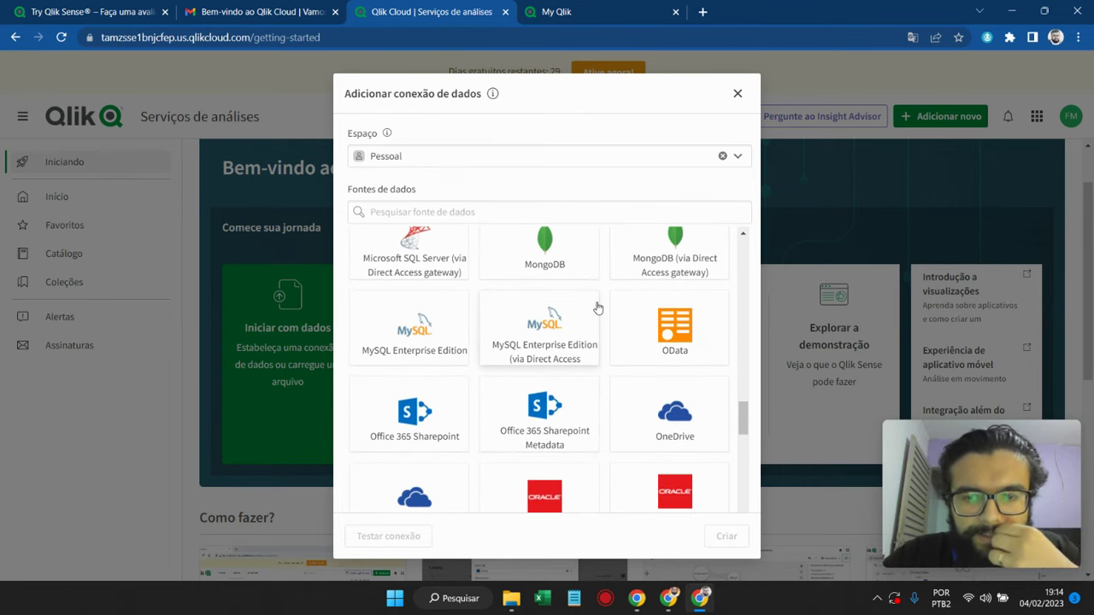
scroll(598, 308, down, 2)
scroll(557, 372, down, 1)
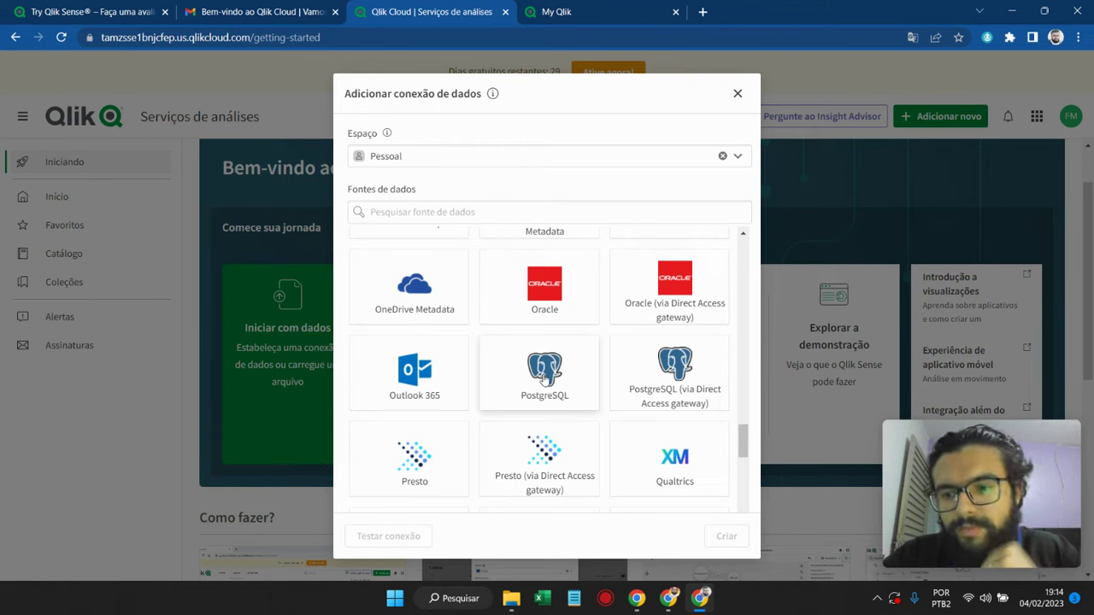
scroll(562, 389, down, 2)
scroll(562, 389, down, 1)
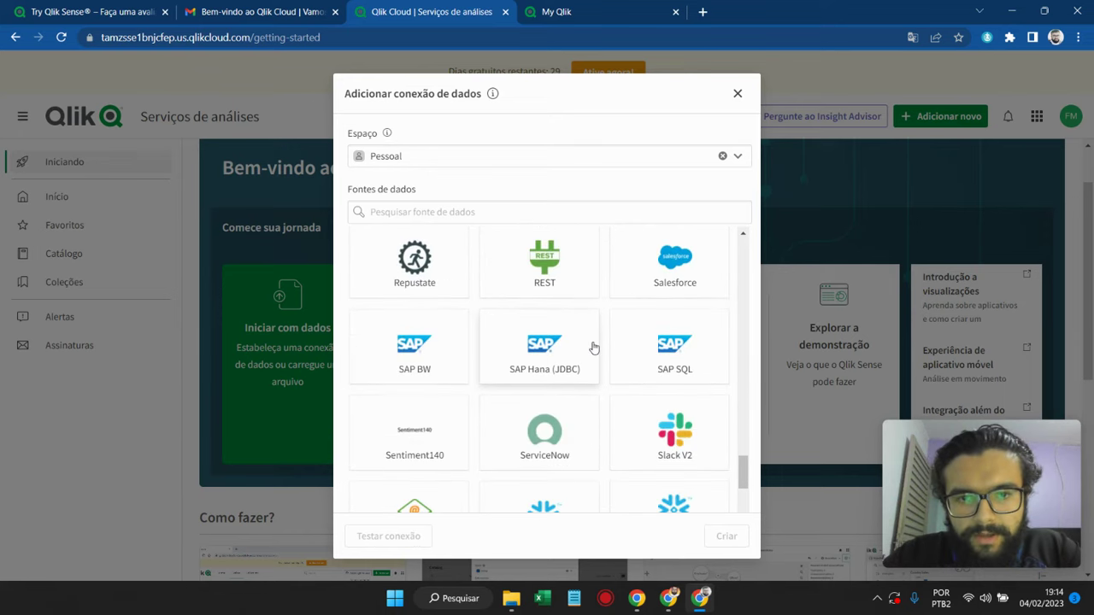
scroll(595, 345, down, 1)
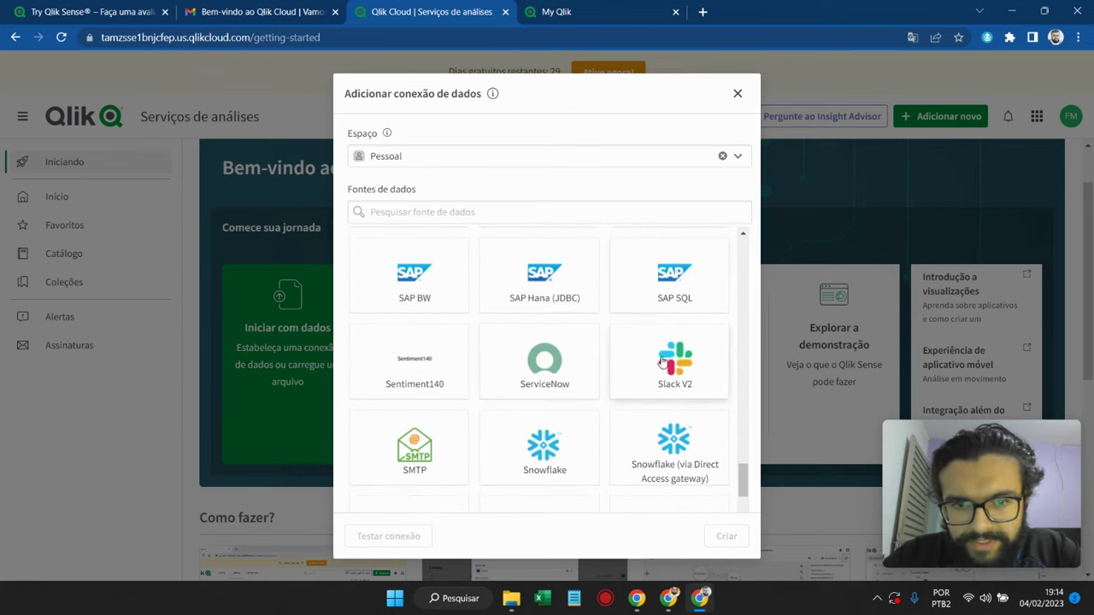
scroll(658, 316, down, 1)
scroll(603, 333, down, 1)
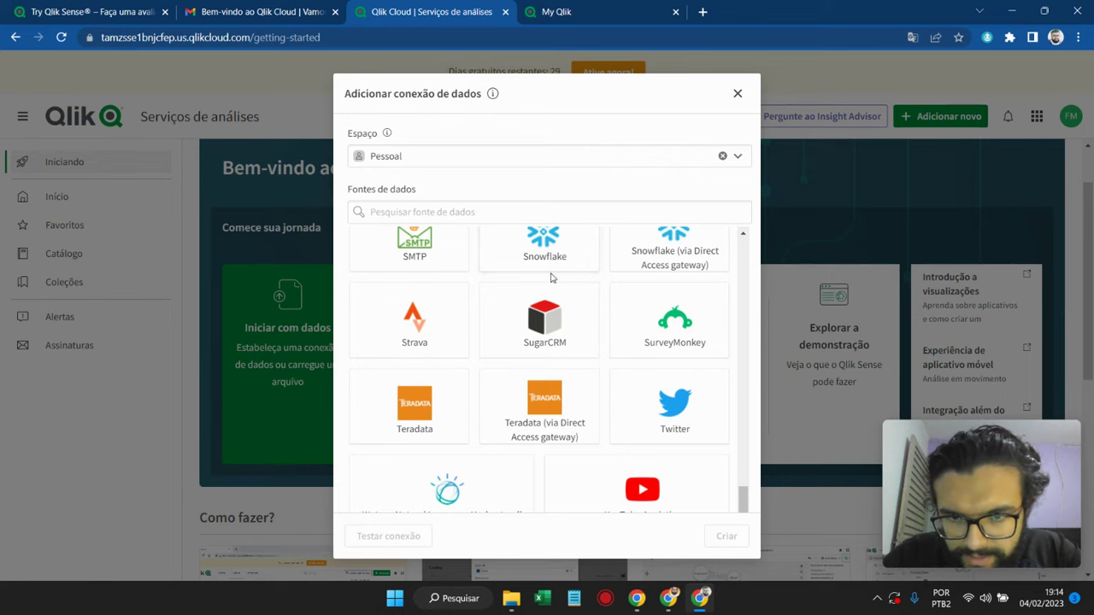
scroll(581, 307, down, 1)
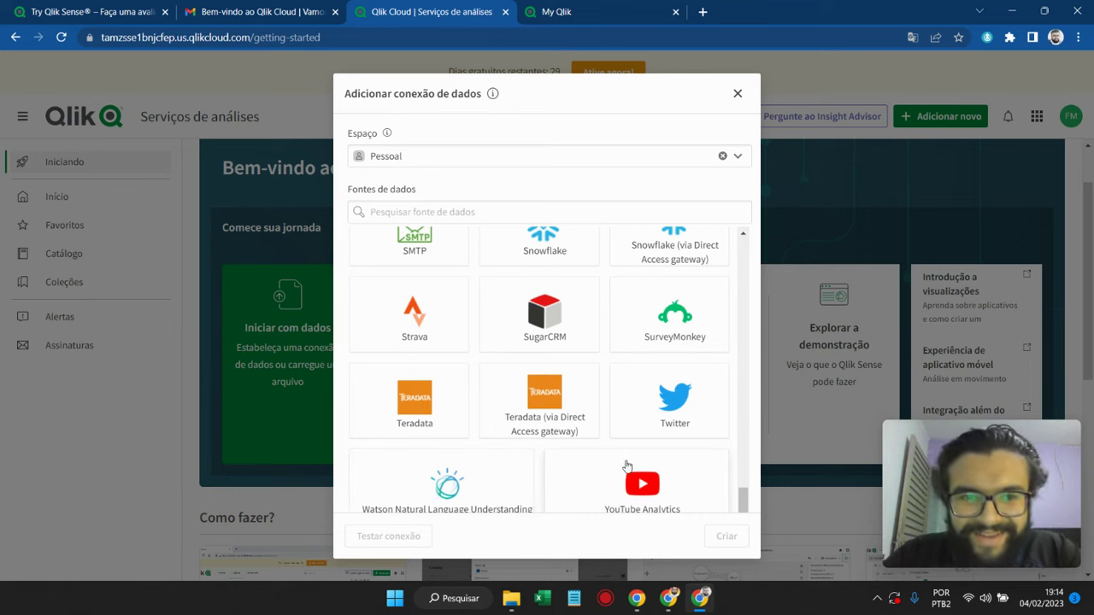
scroll(628, 467, up, 10)
scroll(612, 459, up, 8)
scroll(605, 467, up, 6)
scroll(601, 469, up, 1)
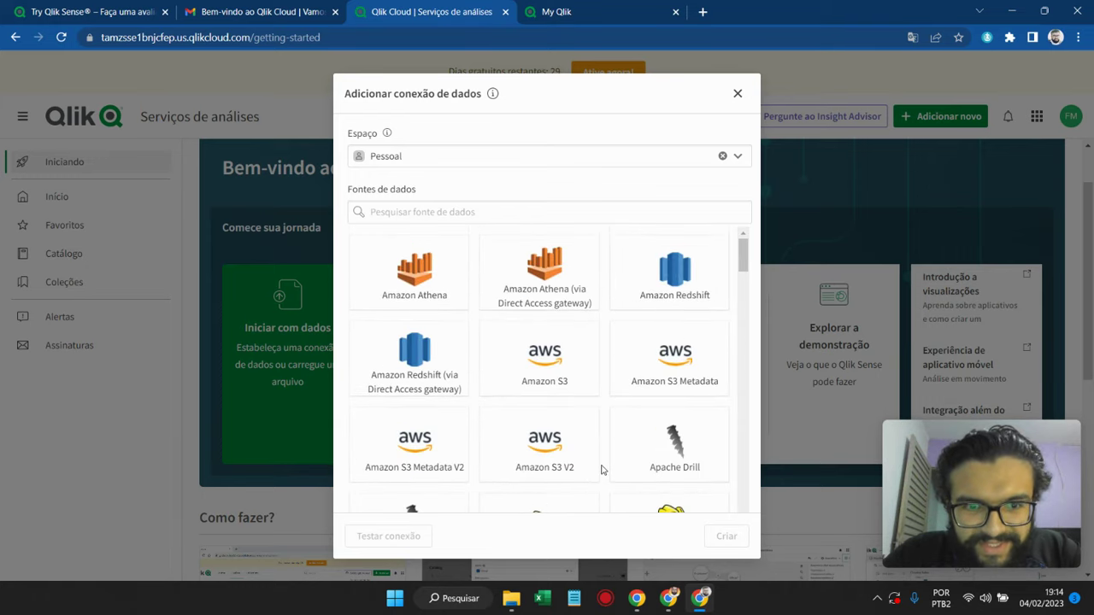
scroll(610, 308, down, 5)
Step: Scroll through the list of available data sources in the connection dialog
scroll(590, 324, up, 3)
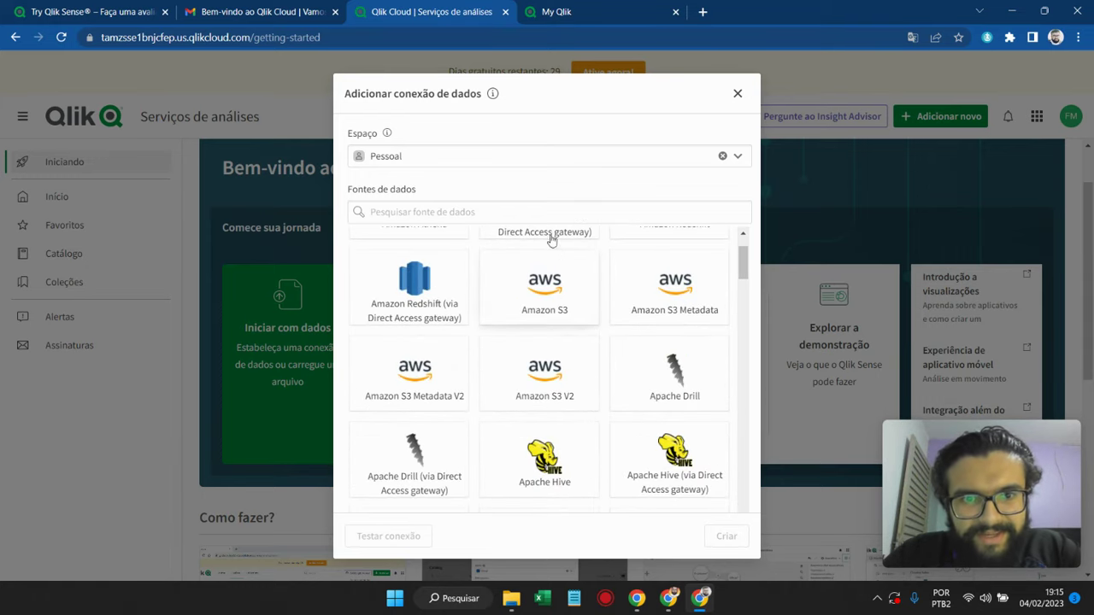
click(545, 214)
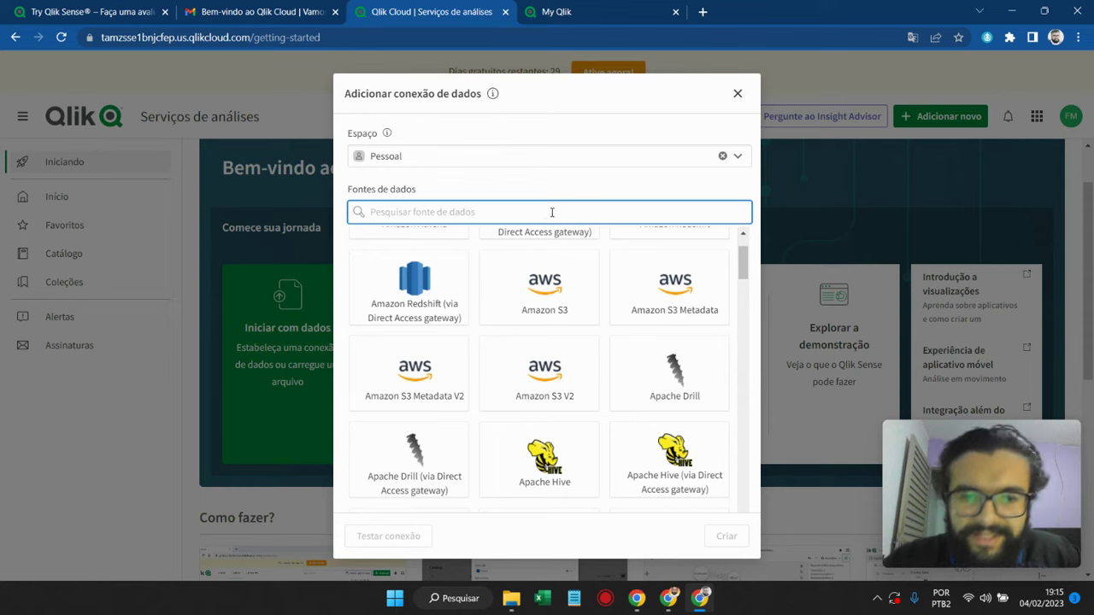
scroll(576, 415, down, 3)
scroll(635, 384, down, 3)
scroll(635, 384, down, 3)
scroll(630, 384, up, 3)
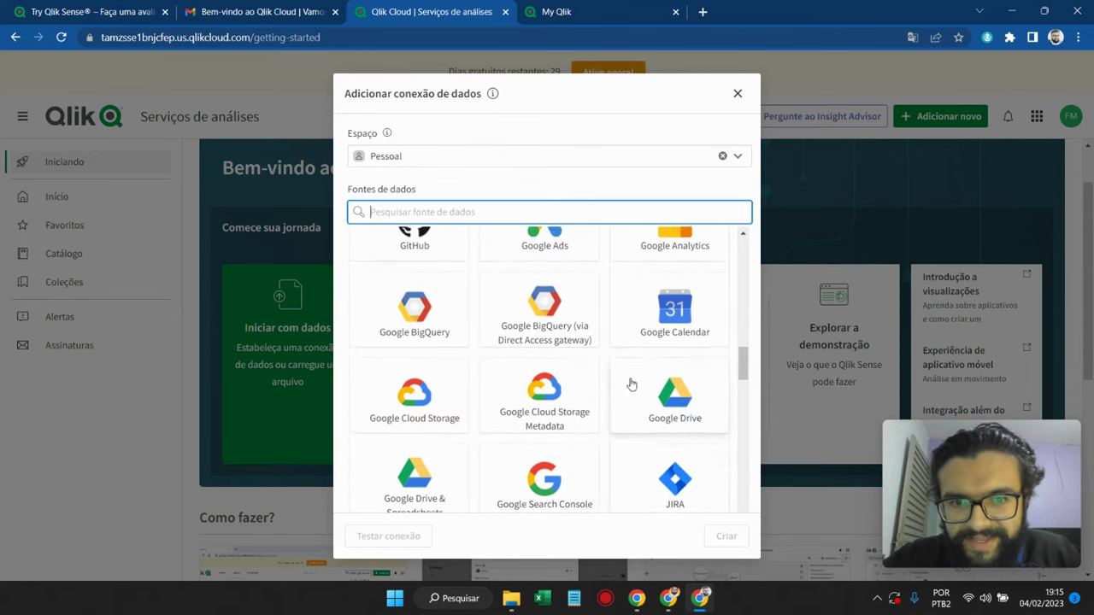
scroll(616, 378, up, 2)
scroll(616, 384, up, 2)
scroll(610, 395, down, 7)
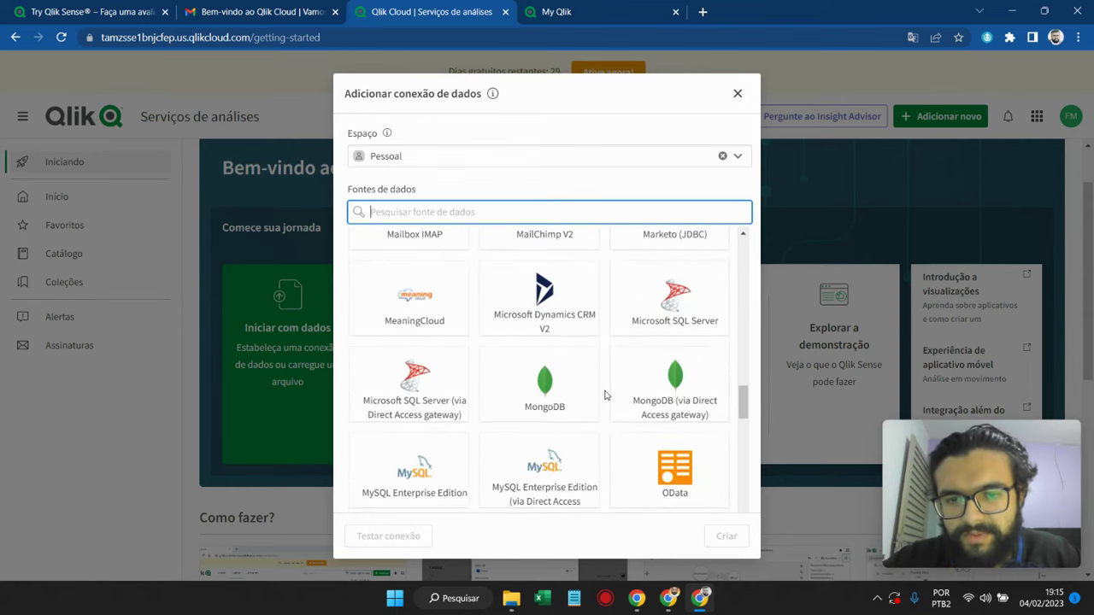
scroll(610, 396, down, 3)
scroll(610, 396, down, 2)
scroll(611, 399, down, 3)
scroll(614, 403, up, 5)
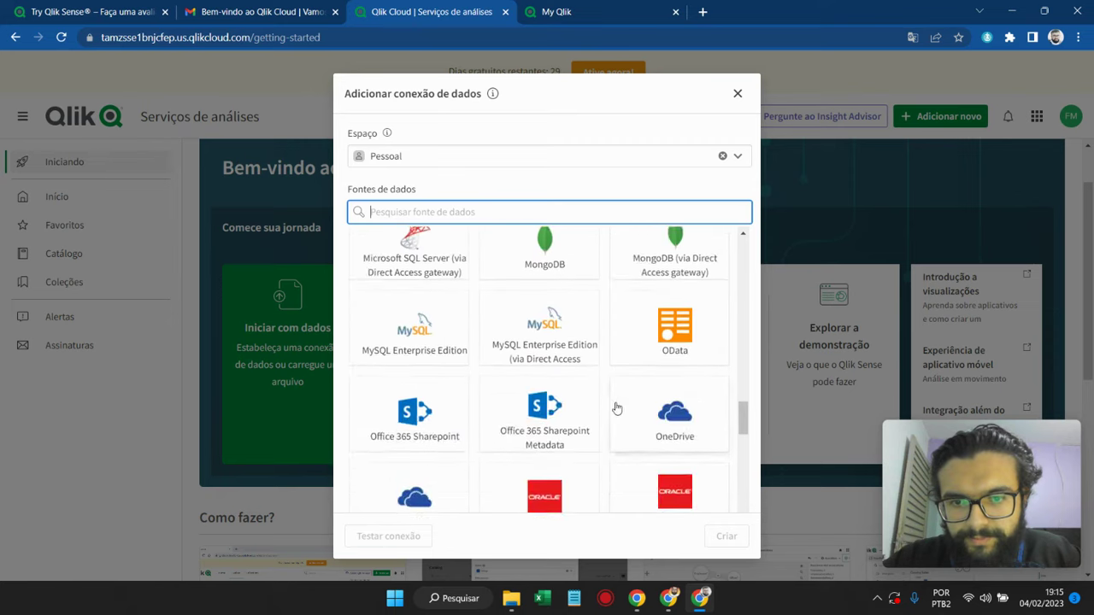
scroll(616, 408, up, 5)
Step: Filter sources by 'dr', pick Google Drive, then cancel and discard the unfinished connection
click(547, 208)
text(dr)
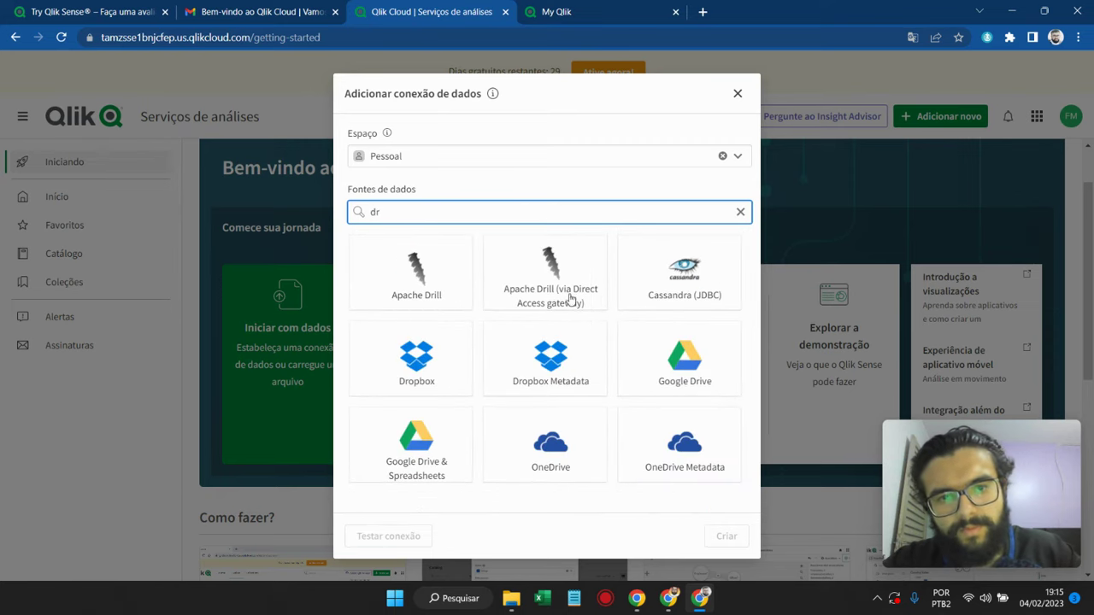
click(679, 376)
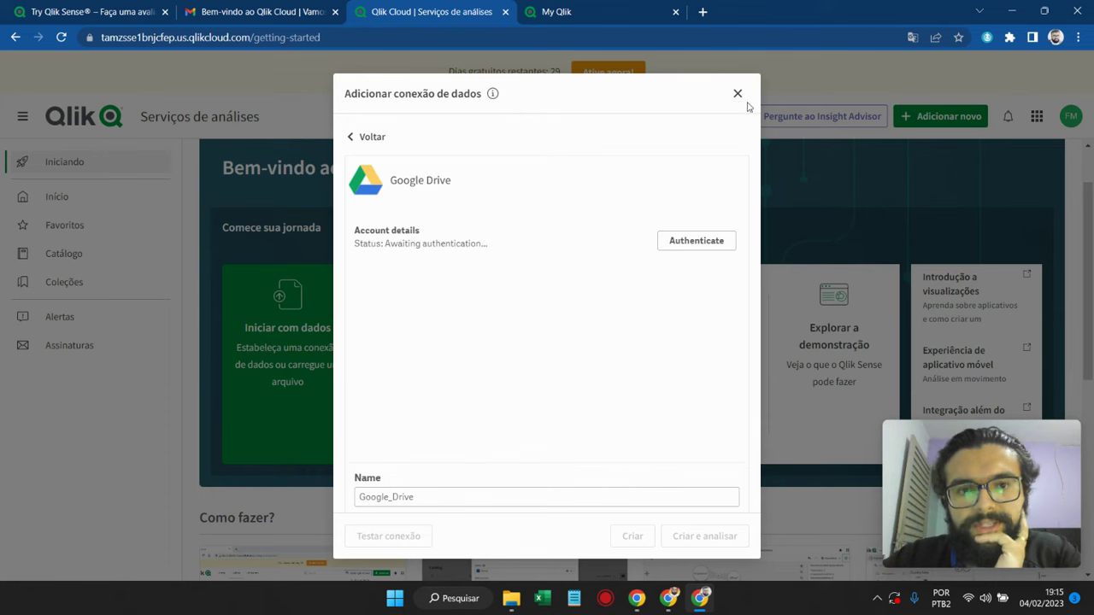
click(740, 96)
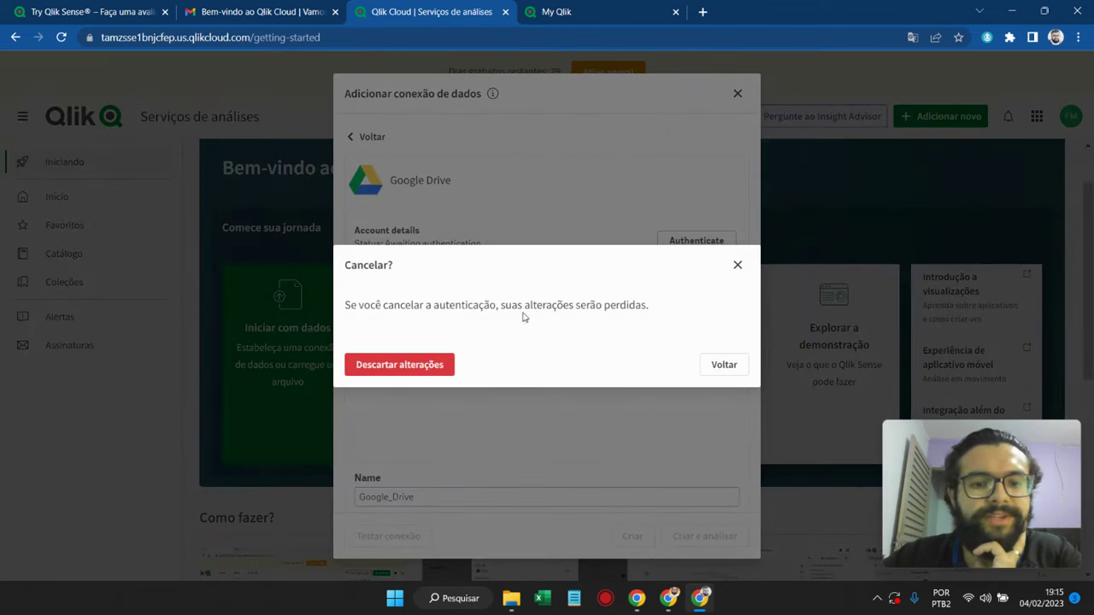
click(437, 367)
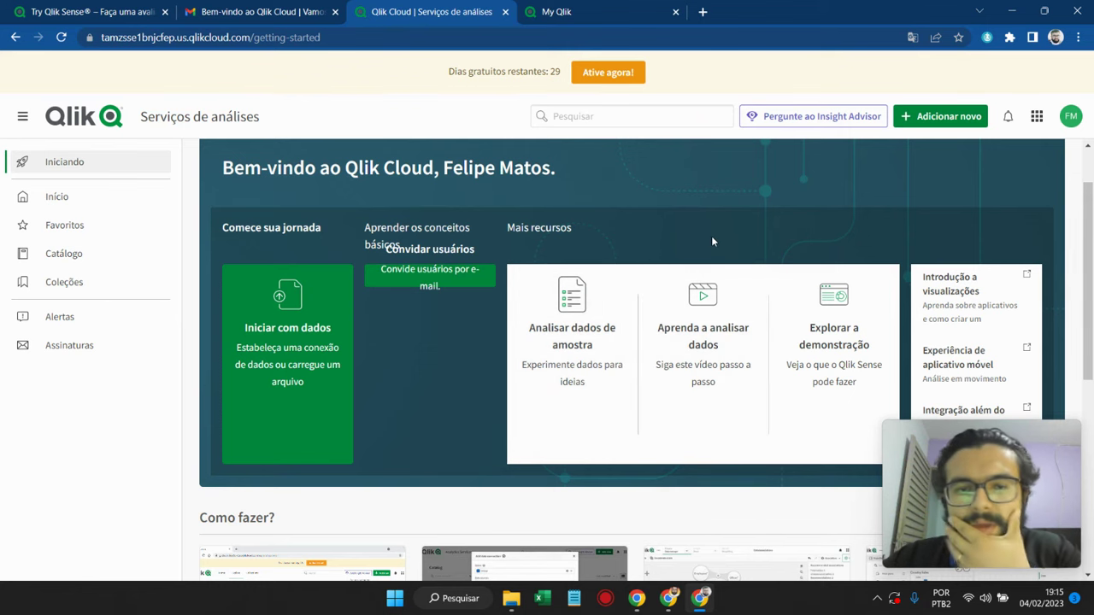
Step: Page the demo apps carousel forward twice to reach Helpdesk Management, Pharma Sales and Visual Vocabulary
scroll(701, 242, down, 4)
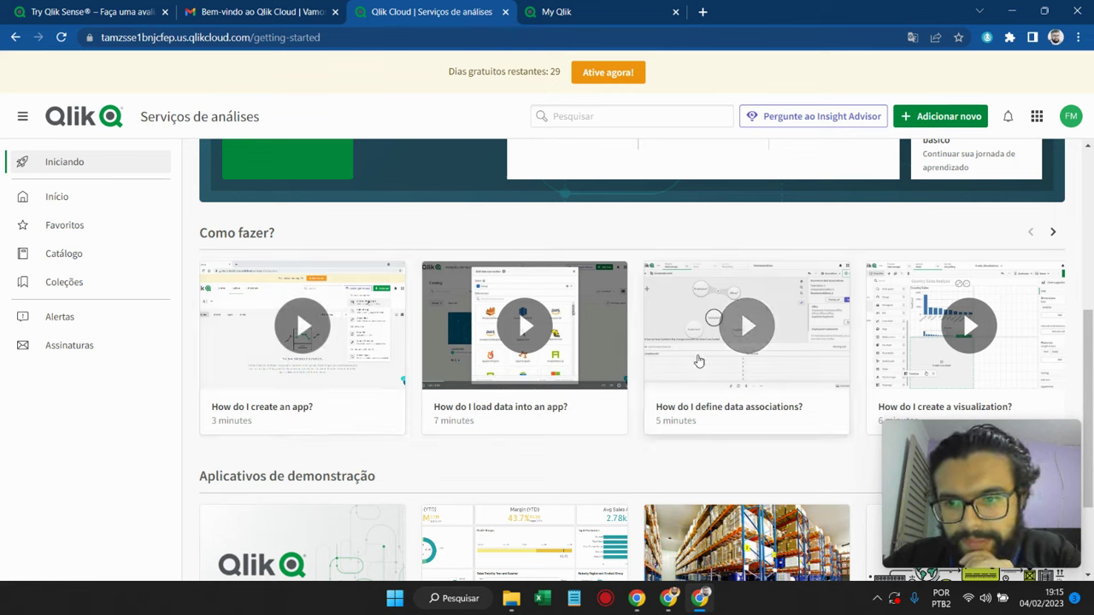
scroll(961, 346, down, 2)
scroll(961, 345, up, 1)
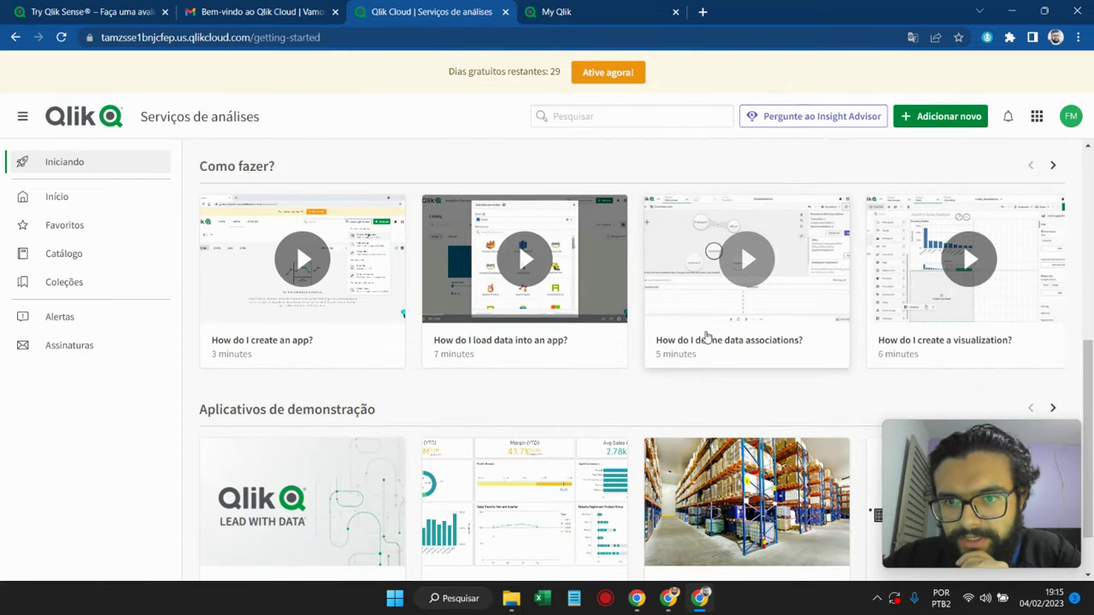
scroll(736, 307, down, 1)
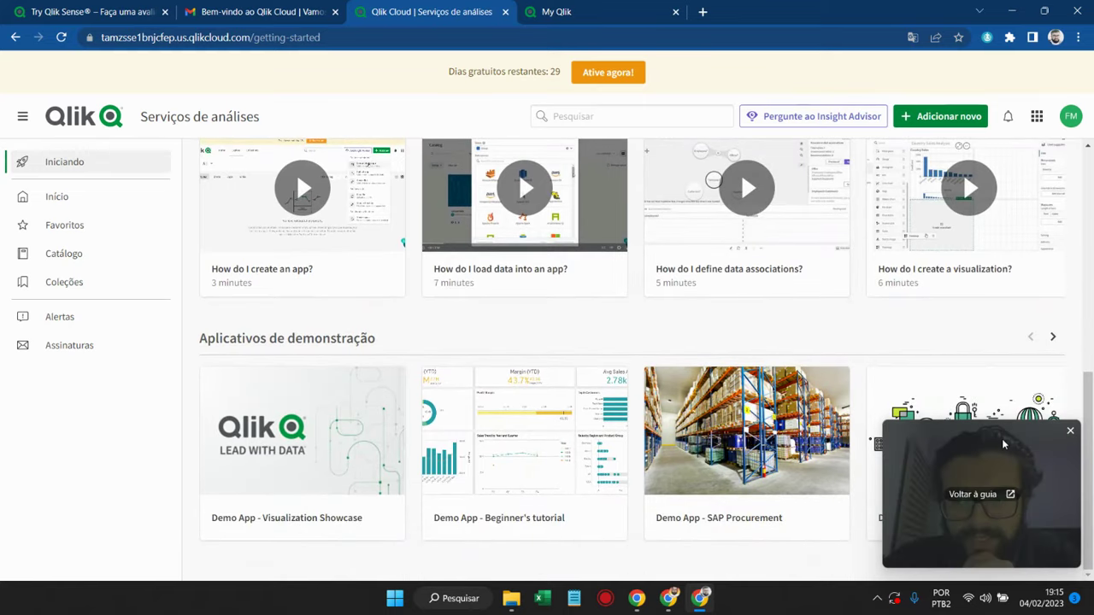
drag(992, 376, 988, 137)
mouse_move(310, 436)
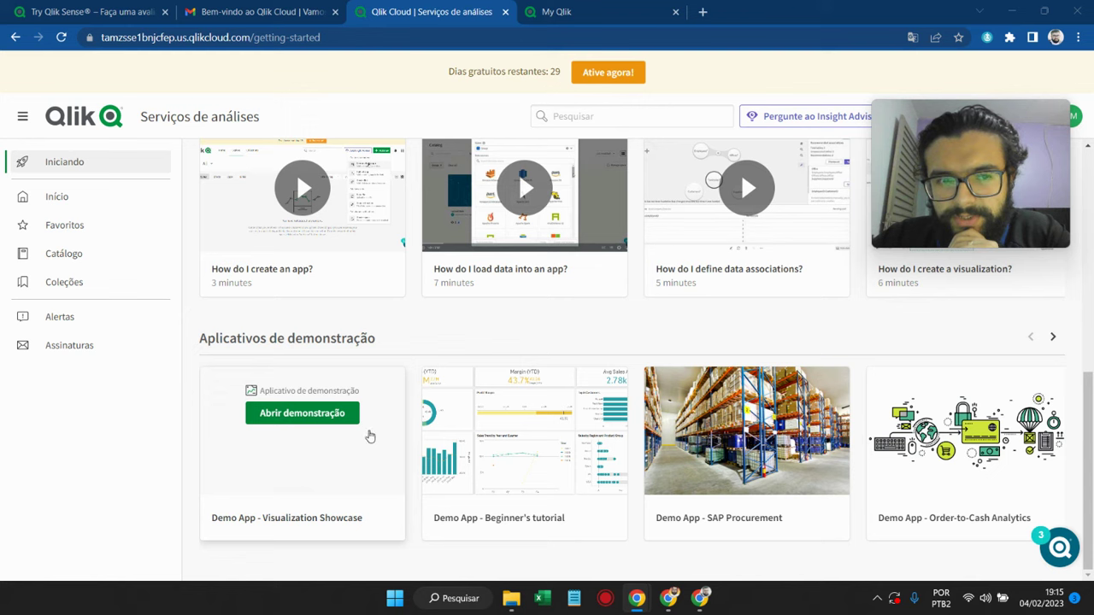
mouse_move(779, 489)
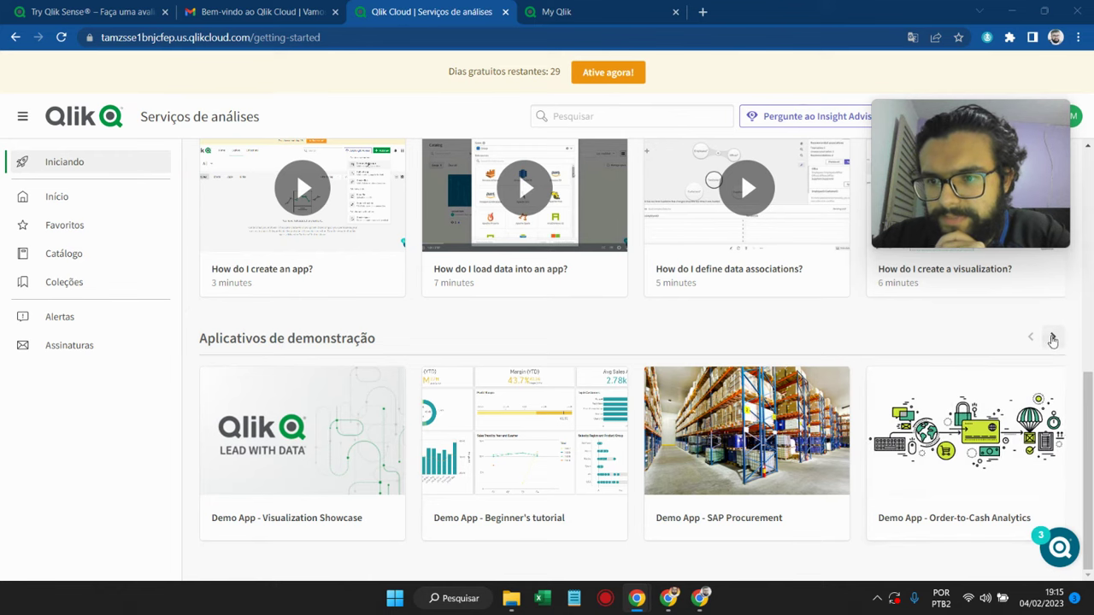
click(1053, 339)
click(1053, 338)
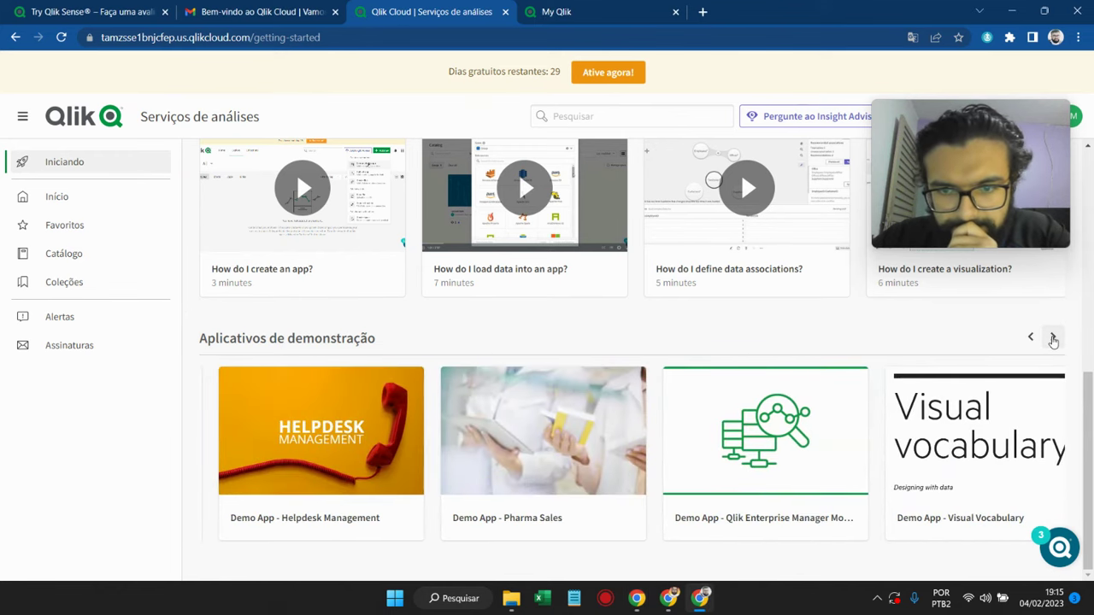
Step: Advance the demo apps to Hospital Readmissions and Patient Costing, then bring the 'Como fazer?' how-to videos into view
click(1054, 339)
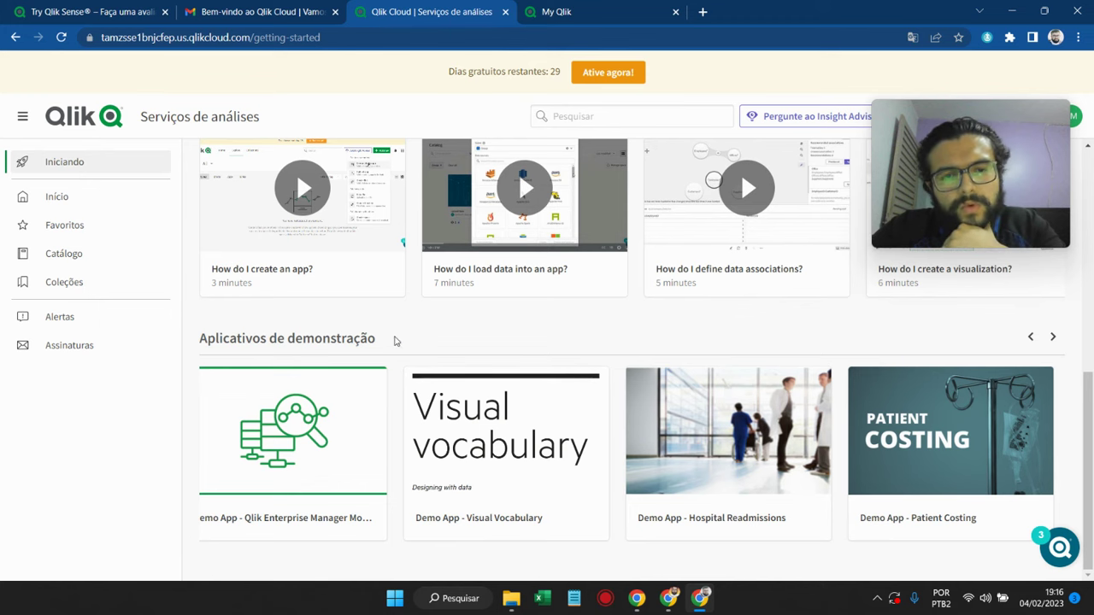
scroll(444, 366, up, 5)
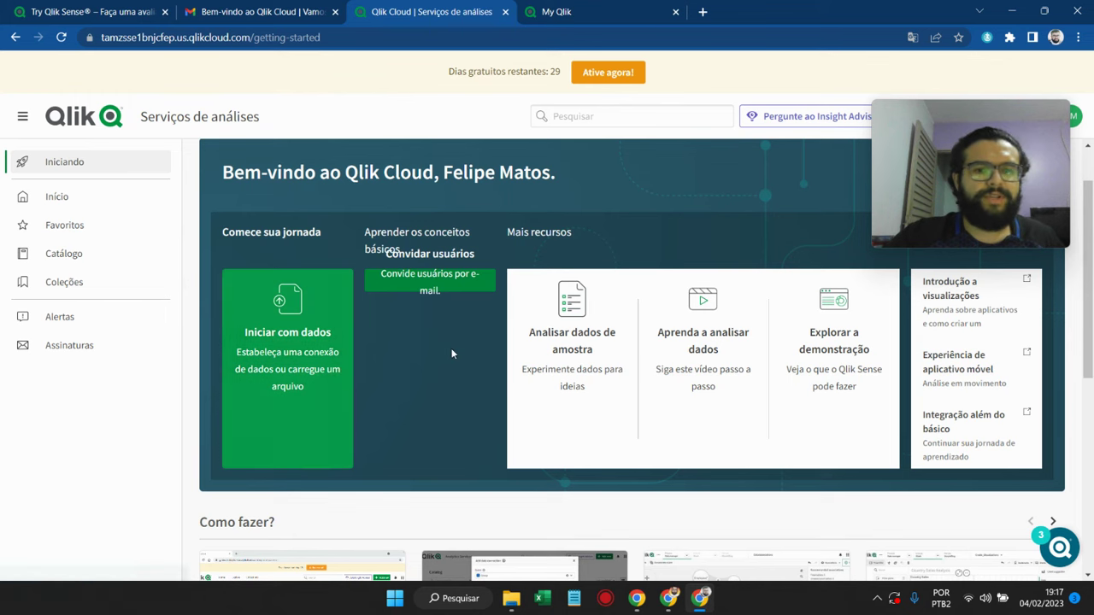
scroll(389, 313, down, 3)
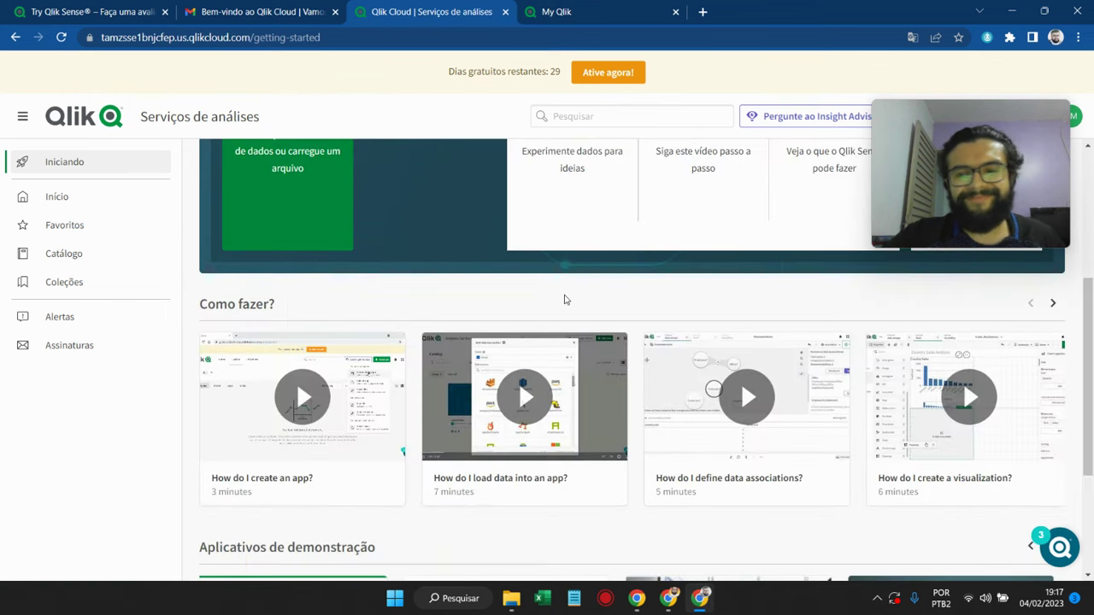